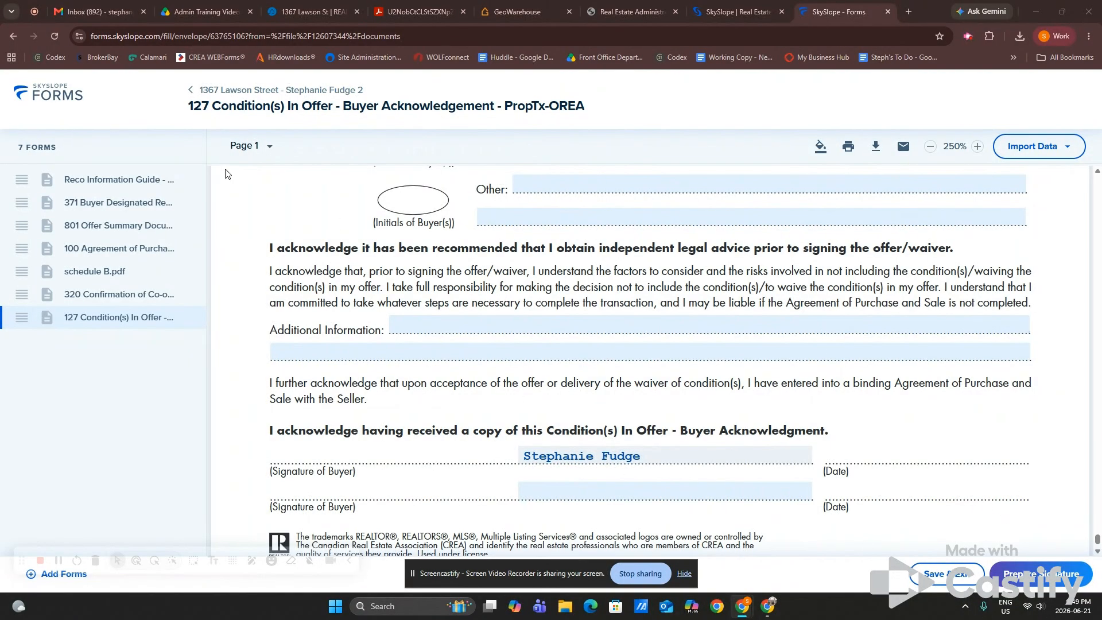
Start preparing the forms for signature and replace the client's name in the envelope name with "Offer June 21".
left_click(1033, 583)
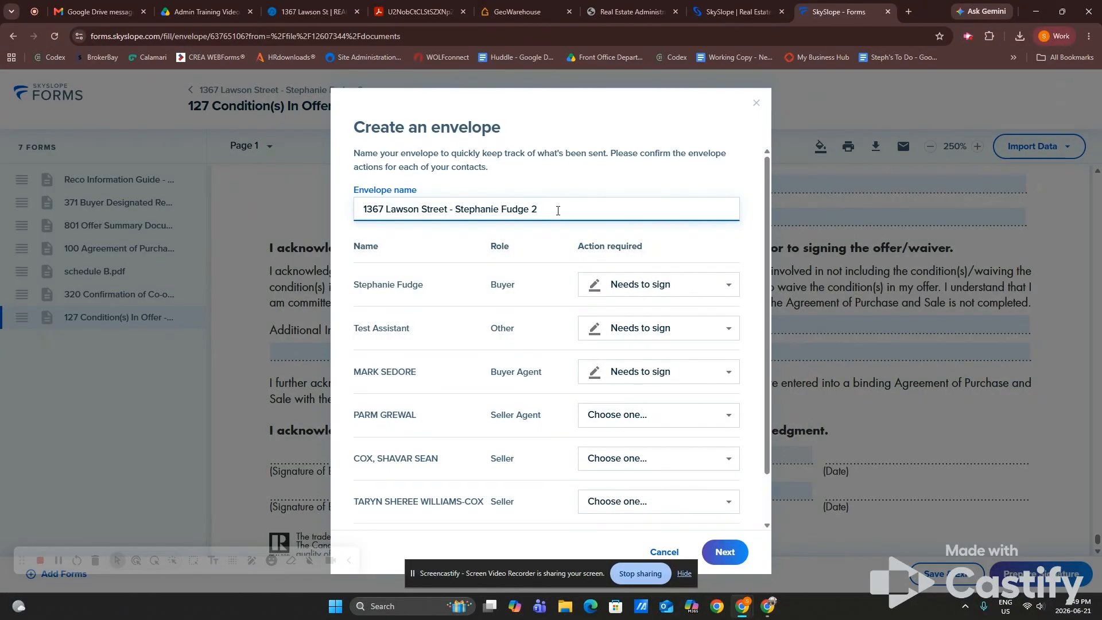
left_click_drag(533, 209, 460, 209)
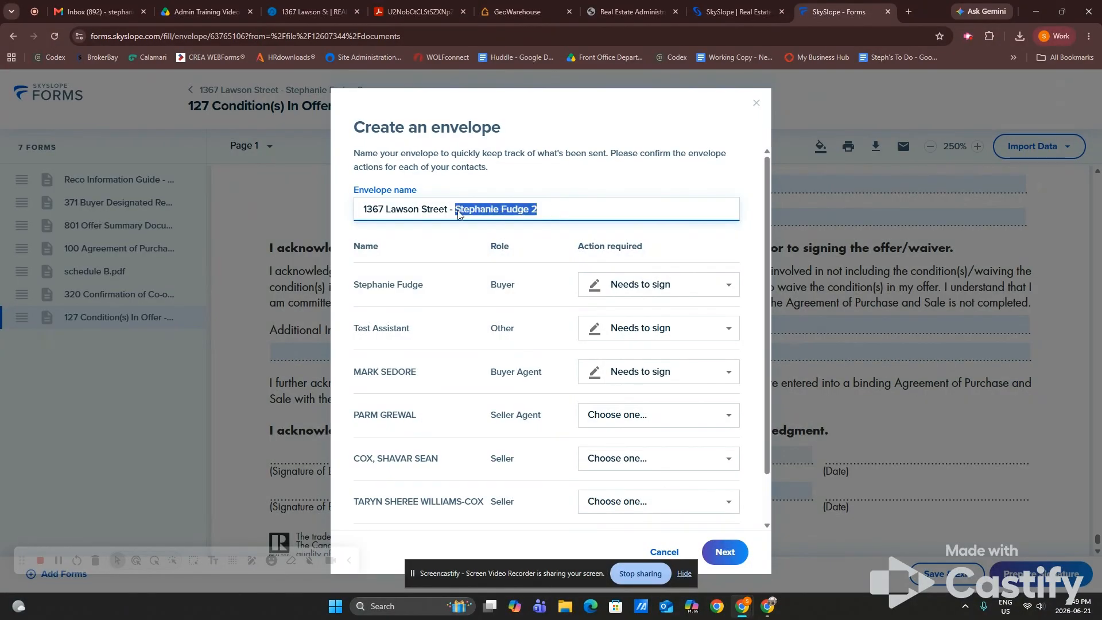
type("Offer Ju")
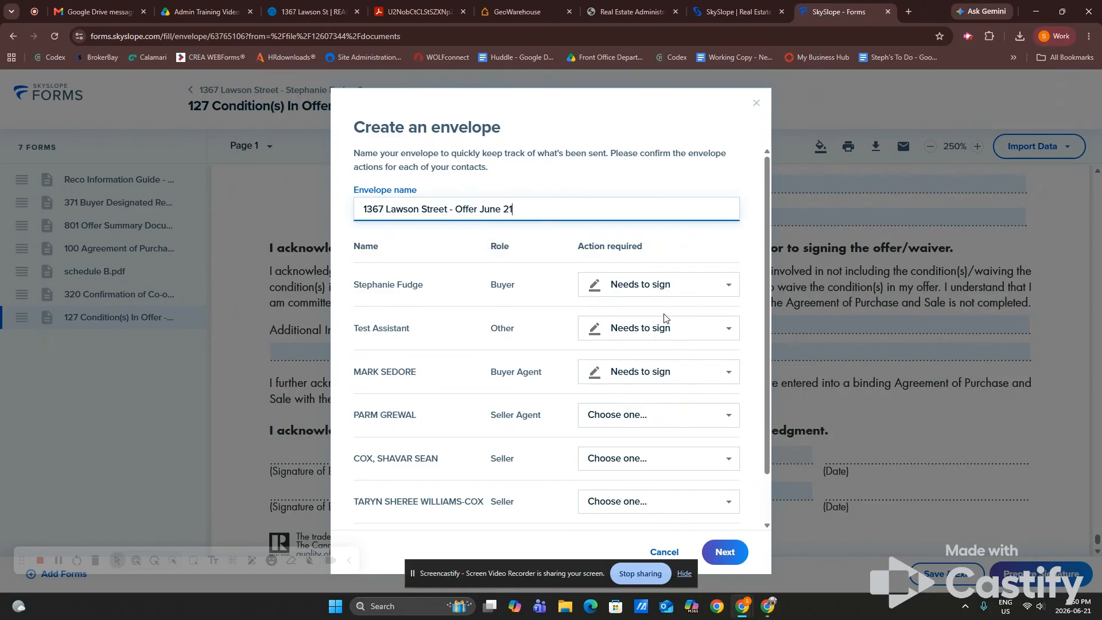
Set the required action for the assistant contact with the Other role to "Receives a copy".
scroll(661, 322, "down", 1)
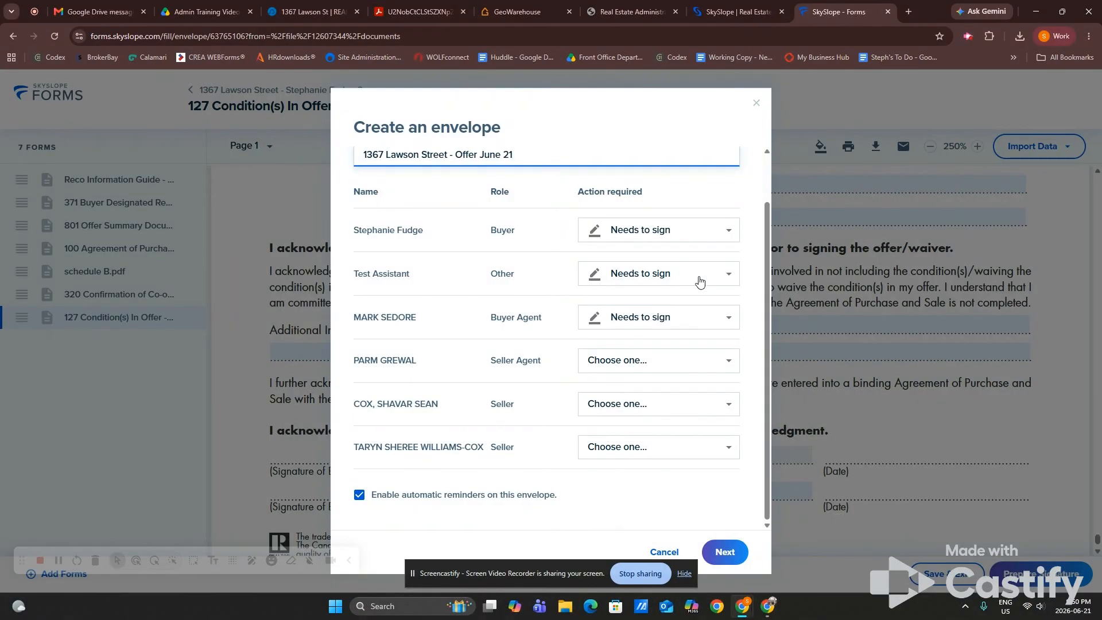
left_click(711, 276)
left_click(645, 322)
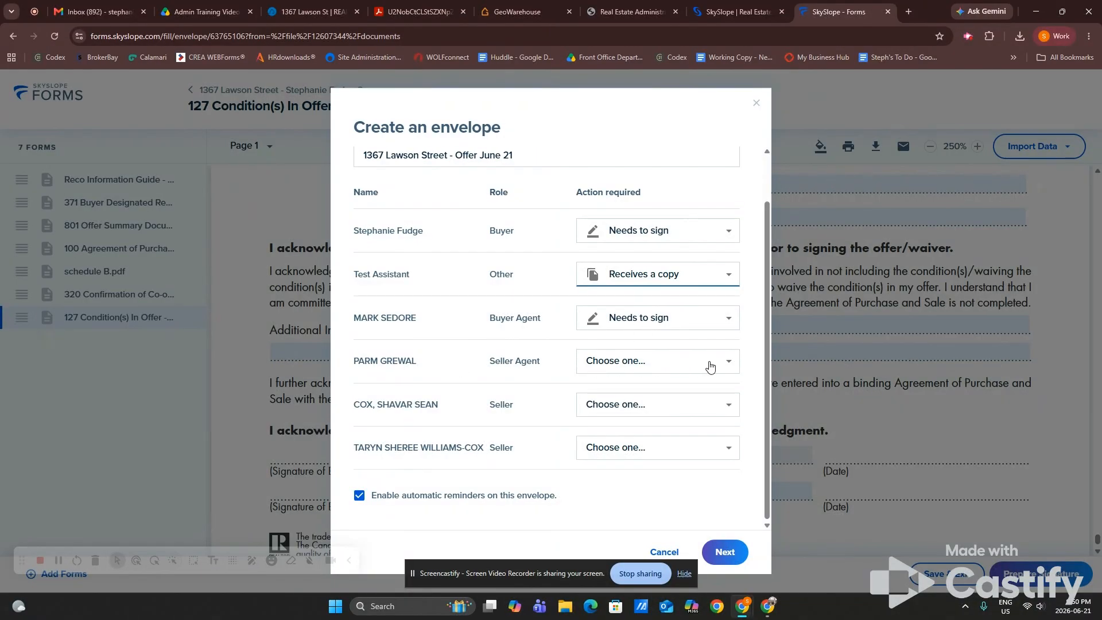
Set the seller agent and both sellers to "No action" and continue to the envelope's signing setup.
left_click(710, 365)
left_click(634, 456)
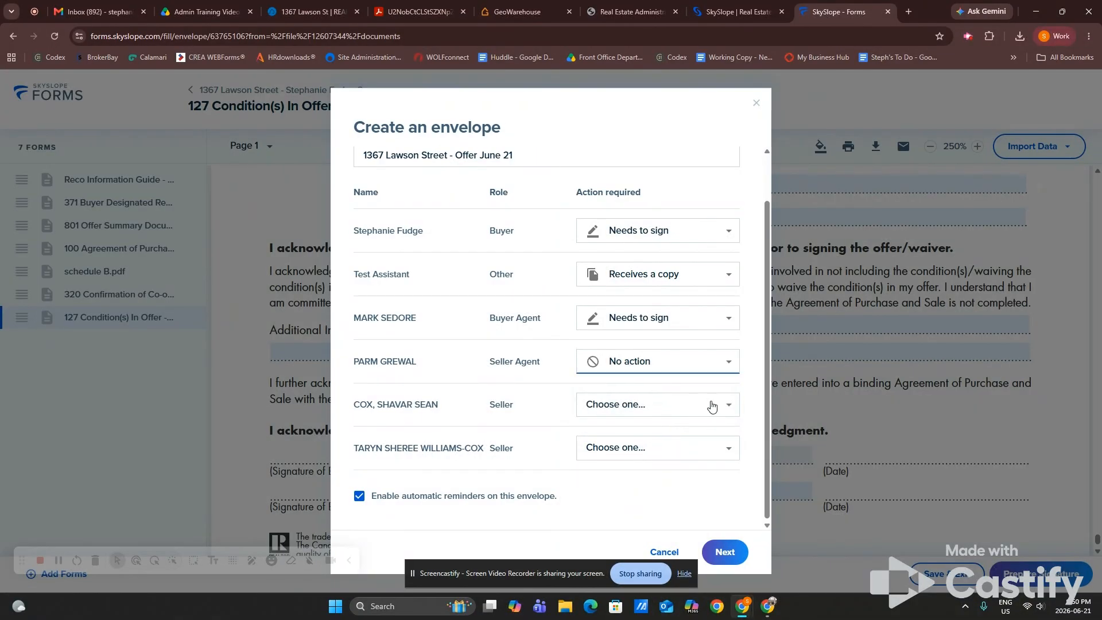
left_click(715, 405)
left_click(644, 498)
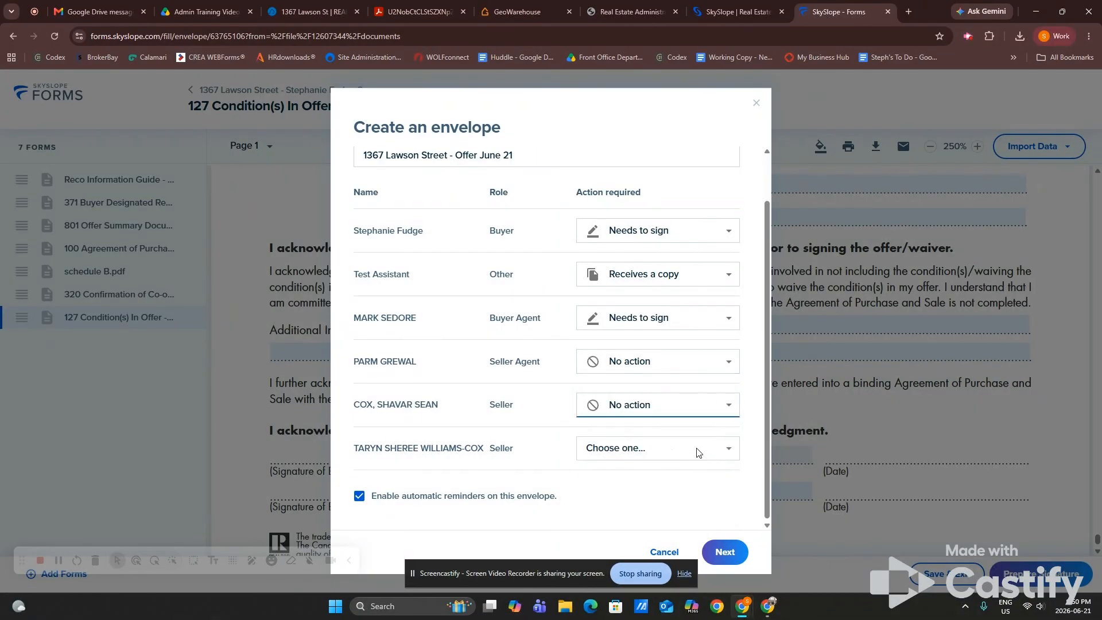
left_click(697, 449)
left_click(641, 542)
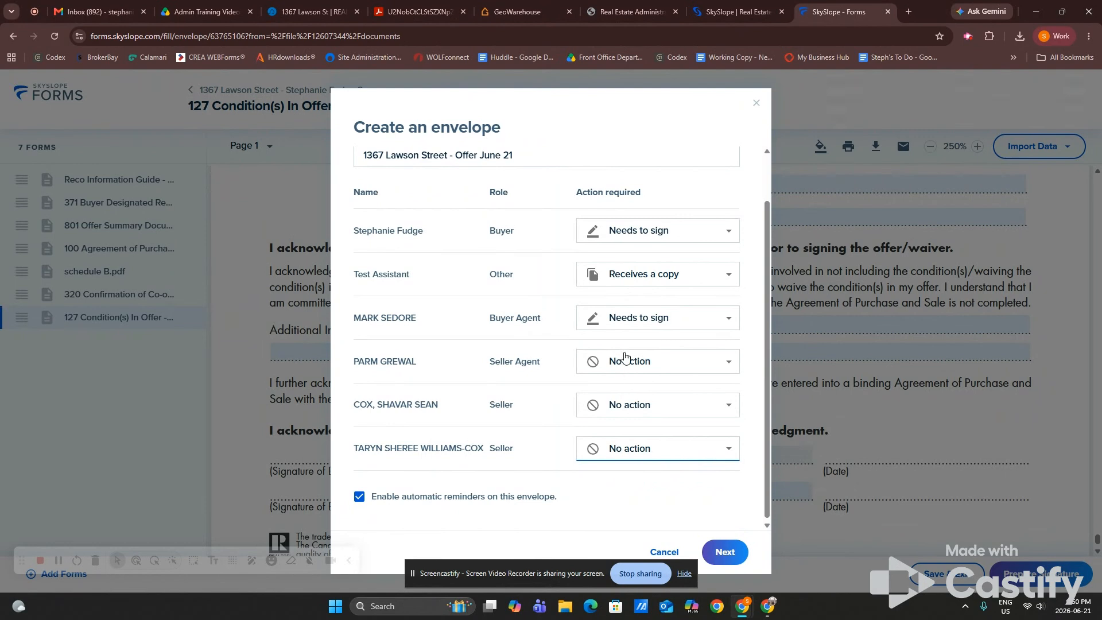
left_click(725, 553)
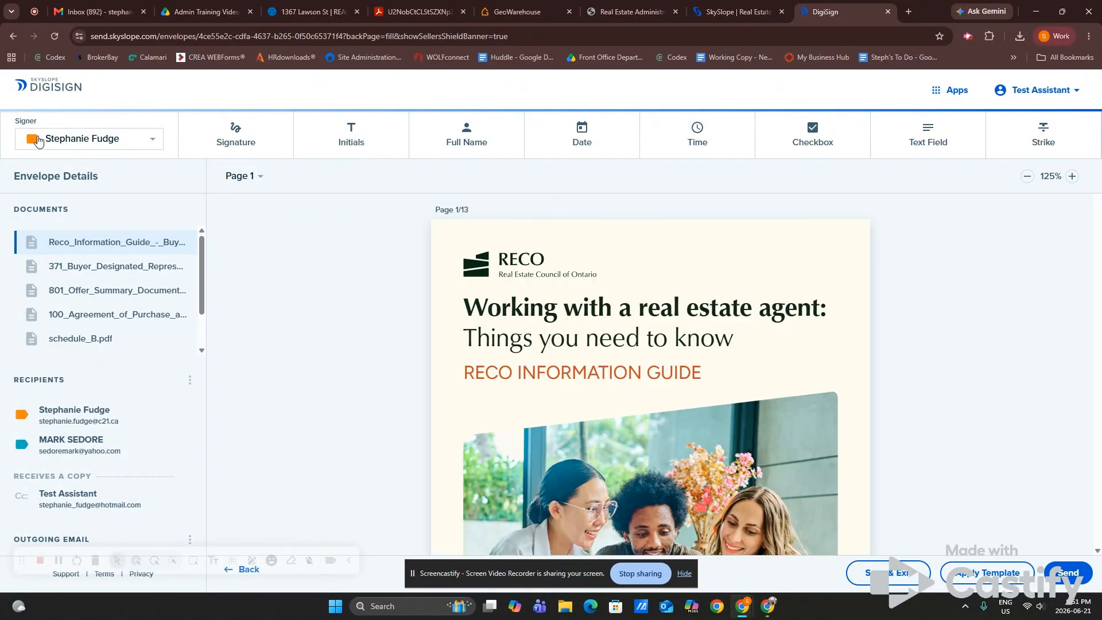
left_click(147, 143)
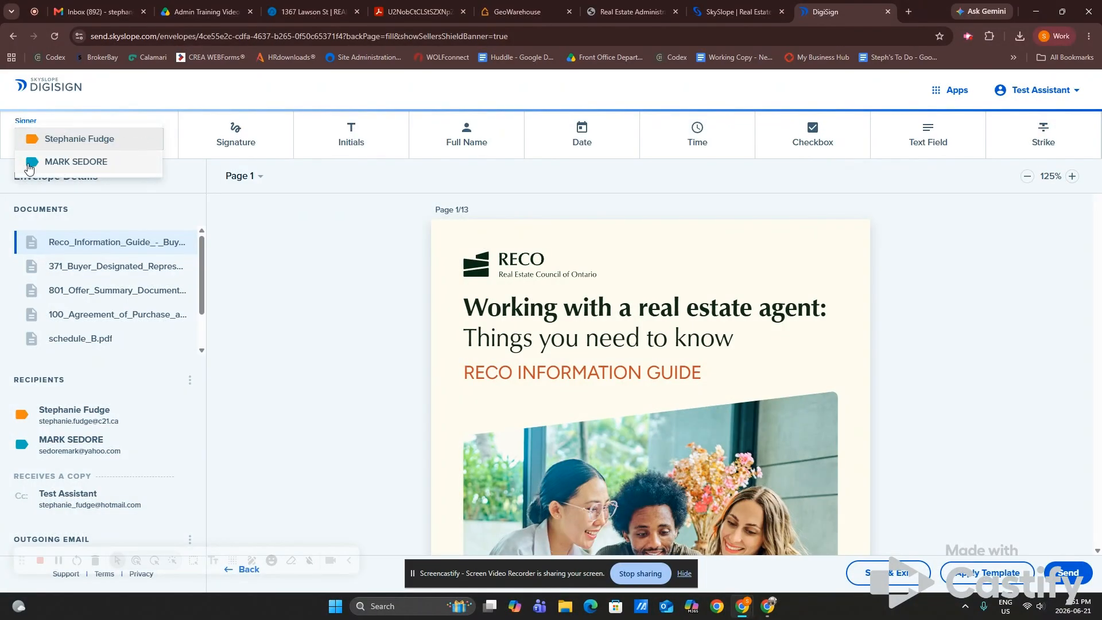
left_click(185, 177)
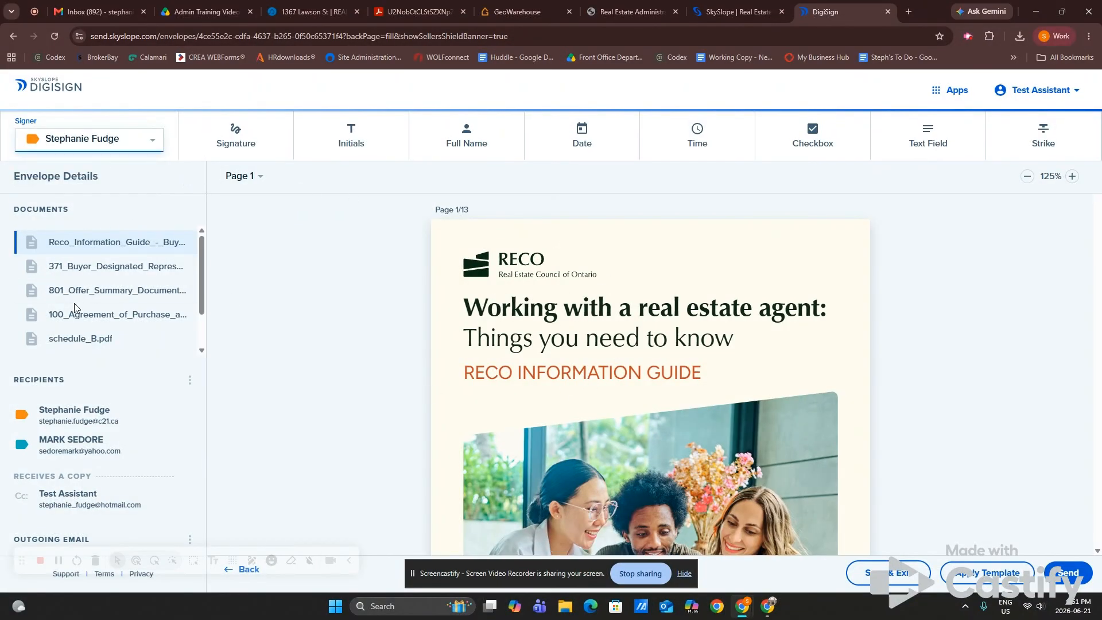
scroll(106, 290, "down", 1)
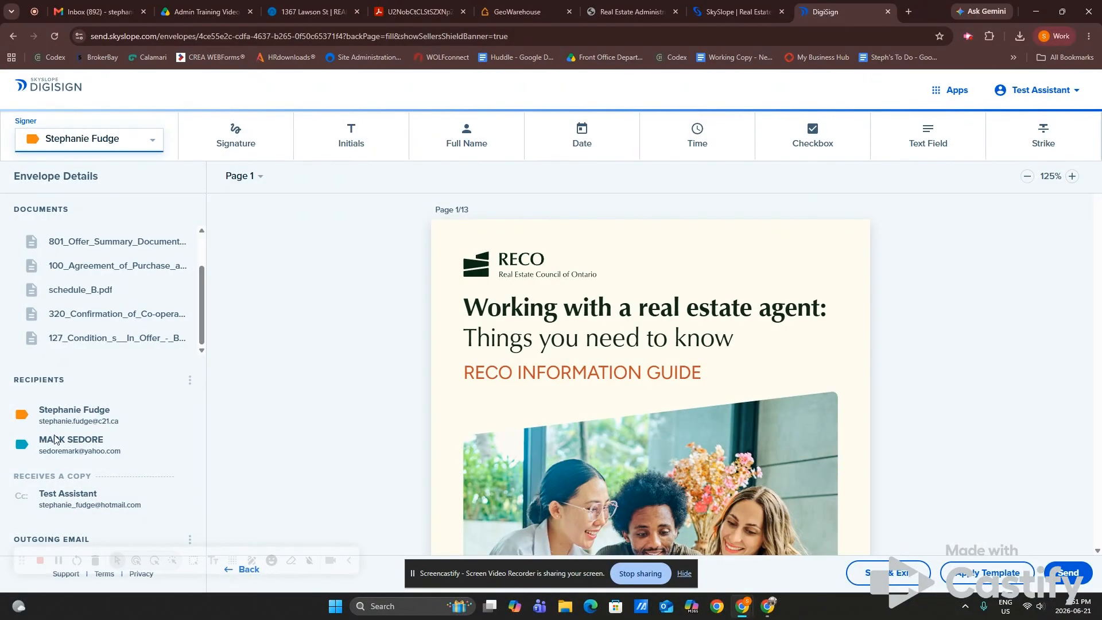
left_click(190, 382)
left_click(210, 381)
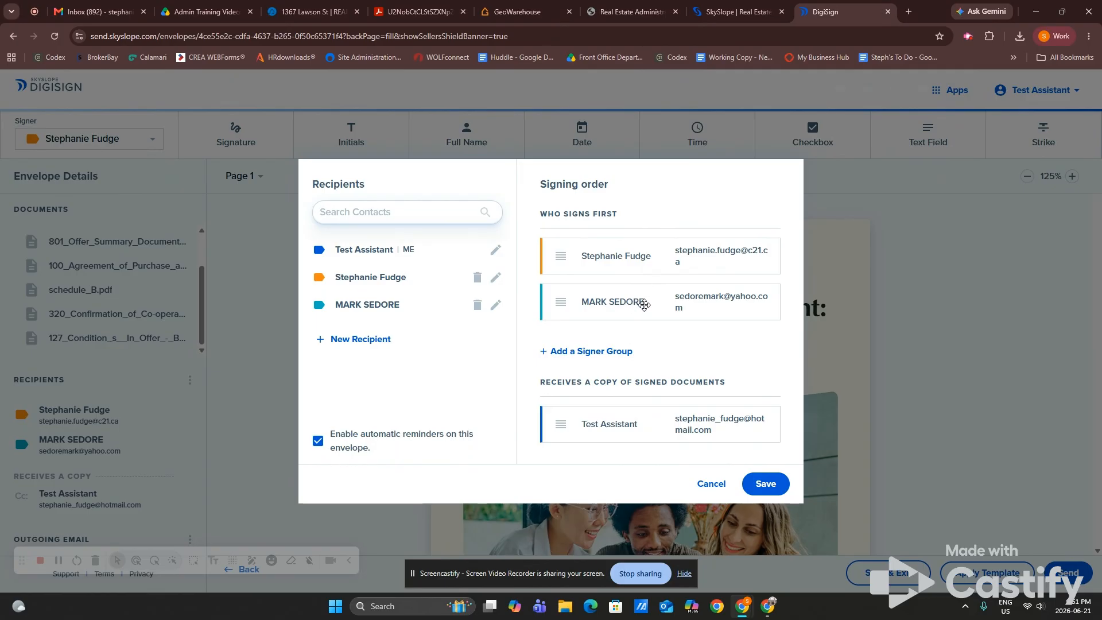
left_click_drag(645, 304, 644, 363)
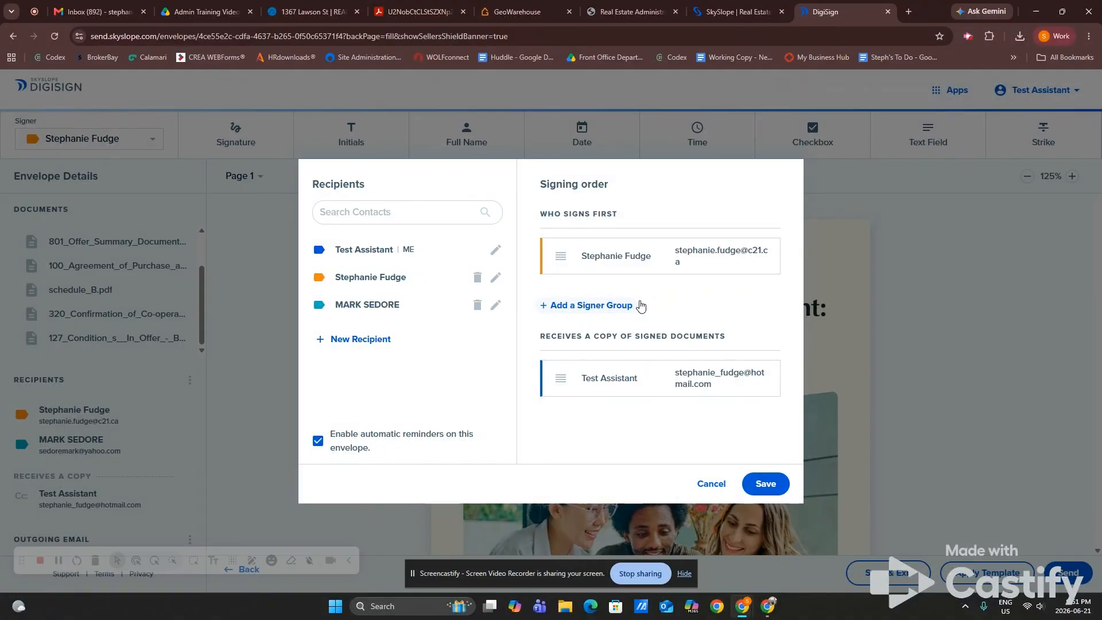
left_click(612, 308)
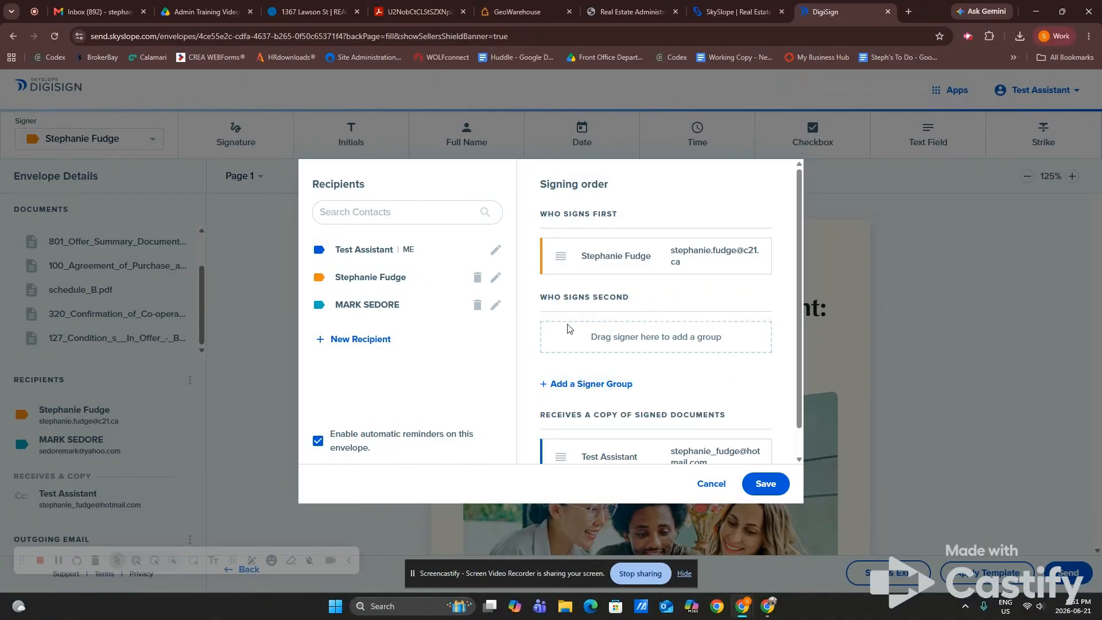
scroll(686, 324, "down", 1)
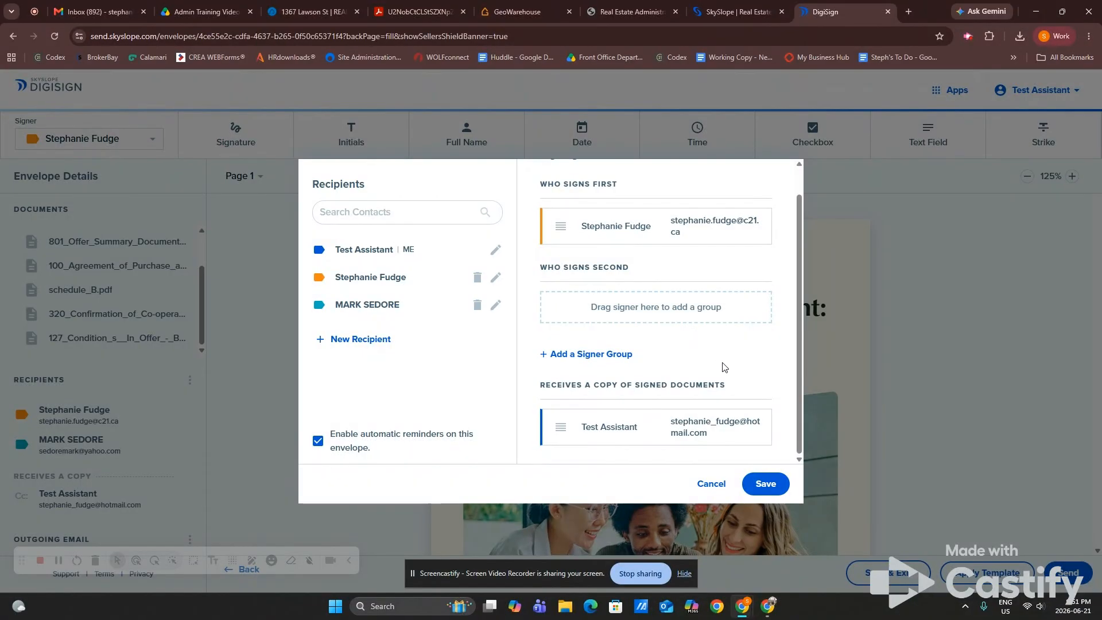
left_click(711, 484)
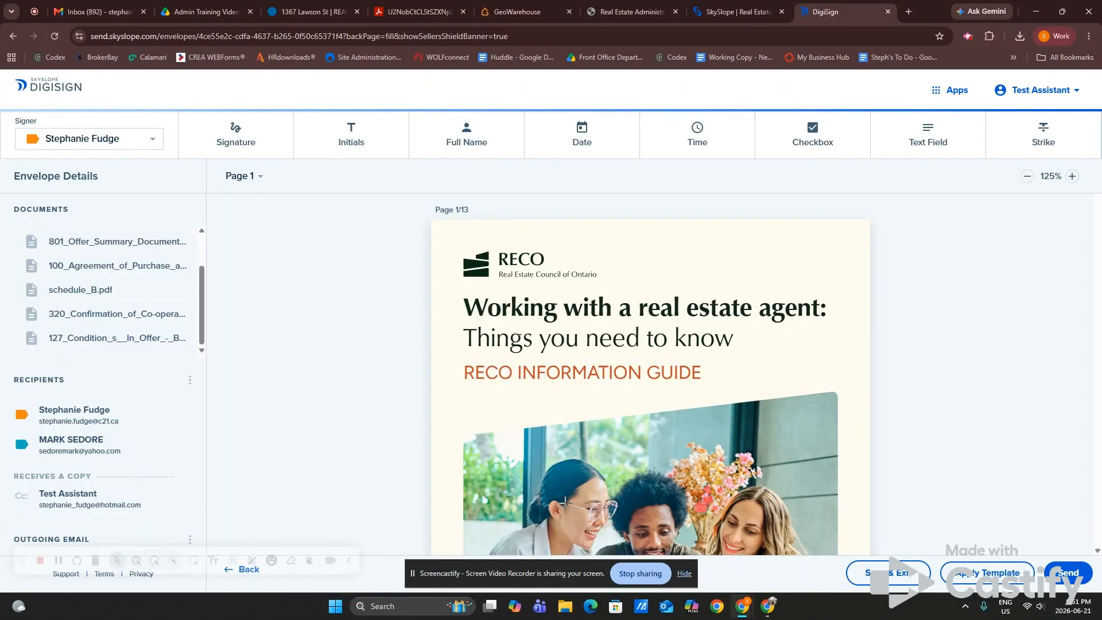
Edit the recipients so the buyer agent is in a second signer group after the buyer, and save the signing order.
left_click(190, 382)
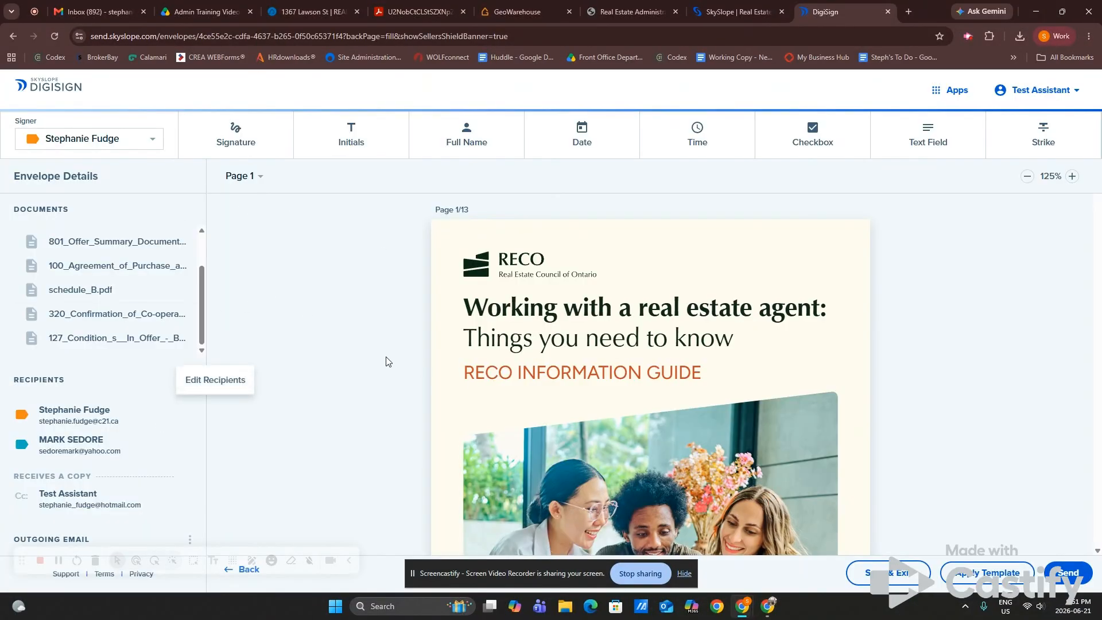
left_click(202, 381)
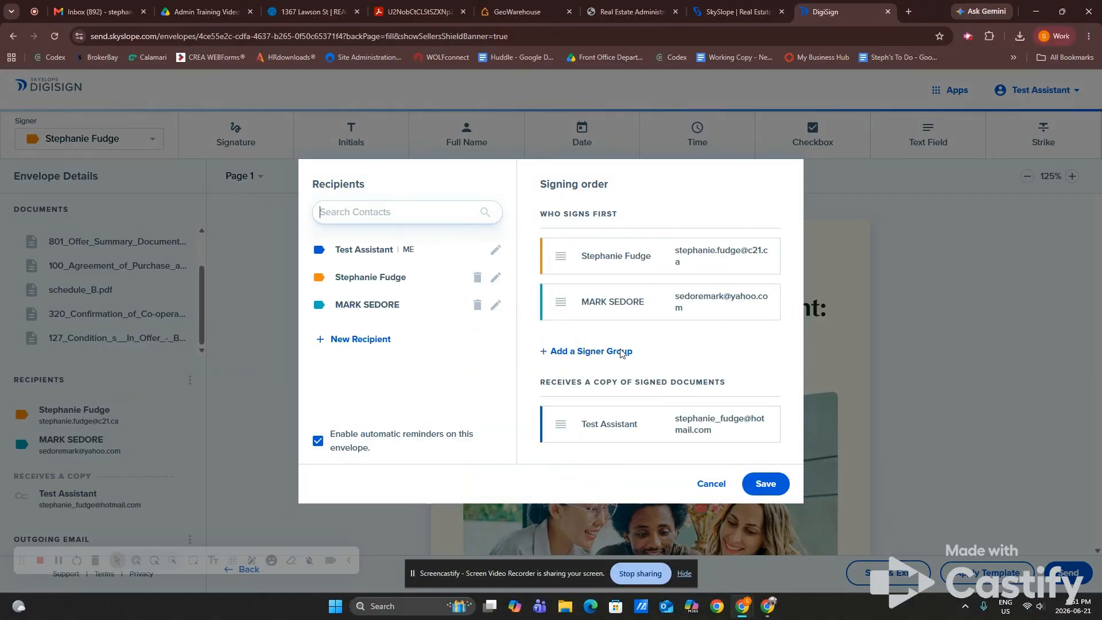
left_click(623, 352)
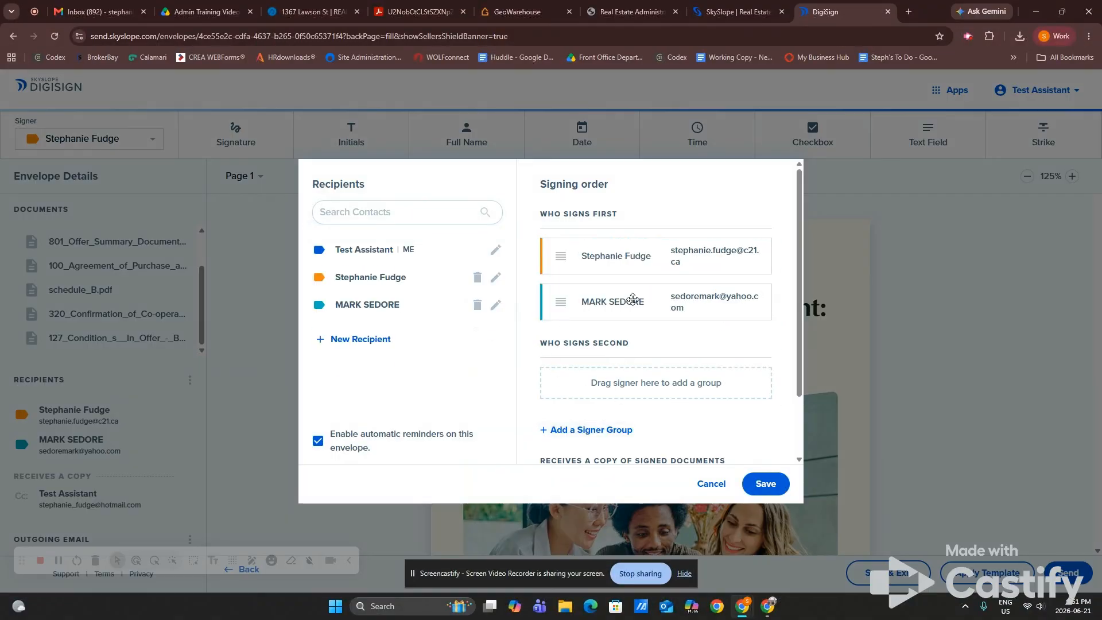
left_click_drag(616, 301, 618, 382)
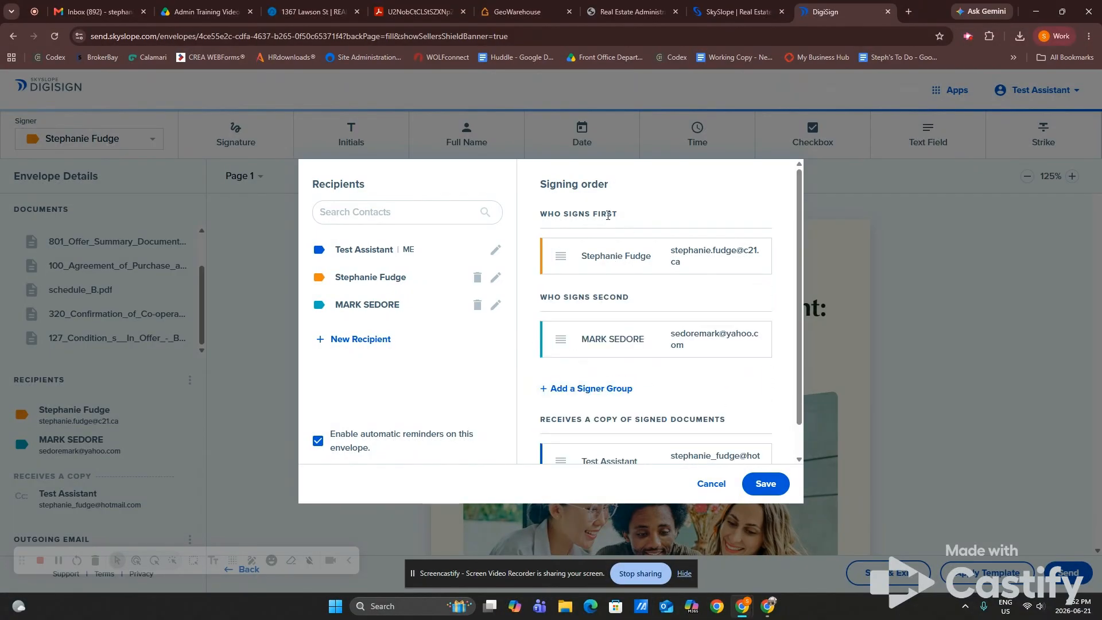
scroll(619, 249, "down", 1)
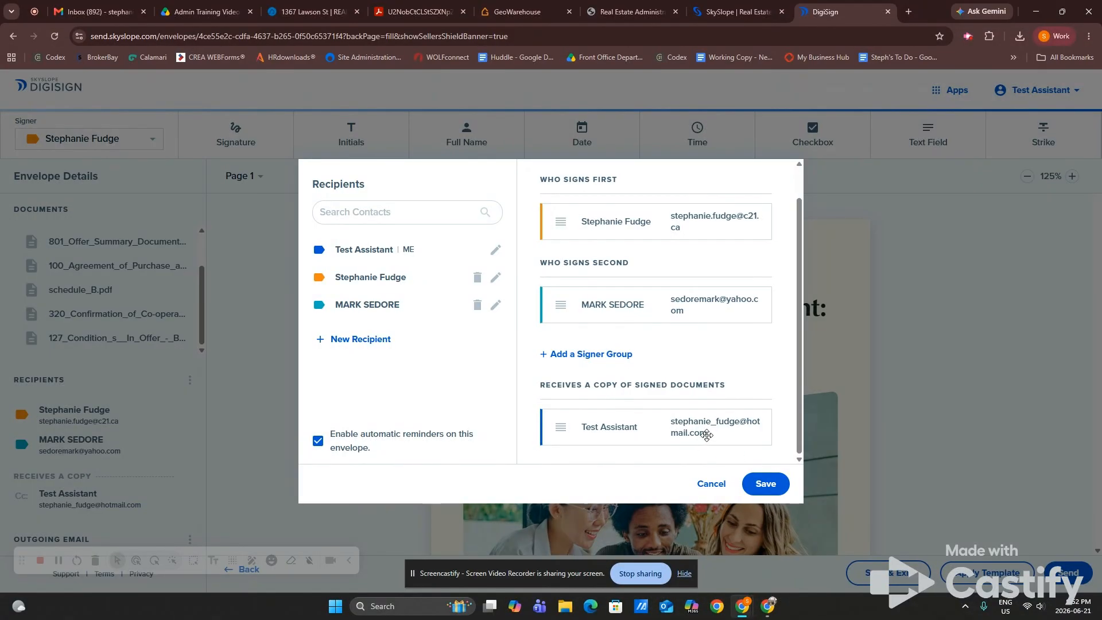
left_click(766, 483)
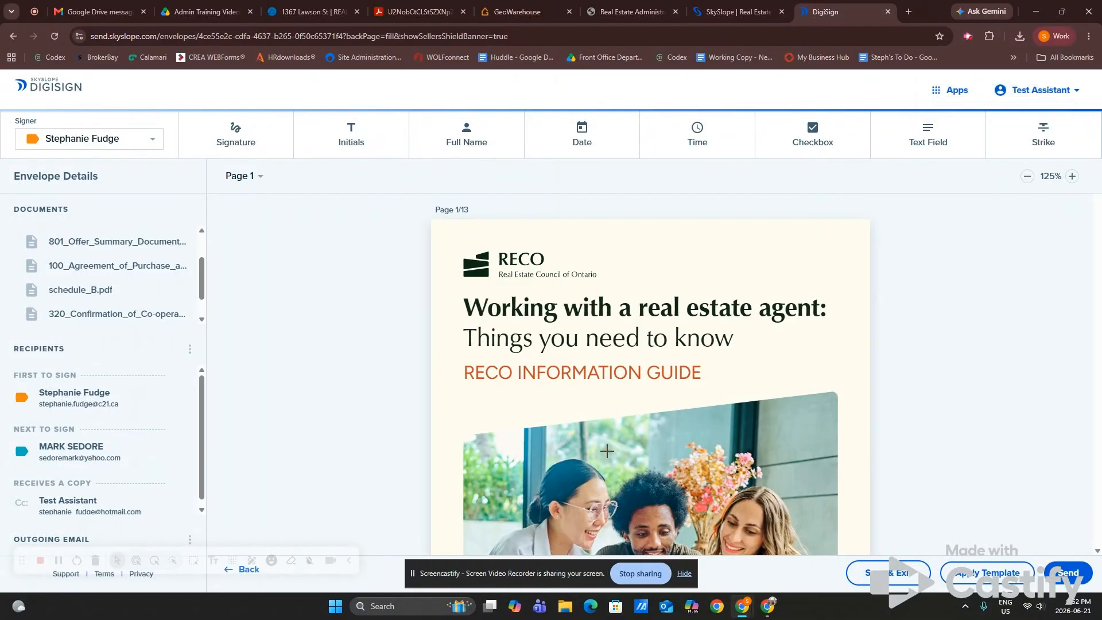
Go through the RECO Information Guide to its Acknowledgement page and examine the signature and date blocks there.
scroll(673, 442, "down", 8)
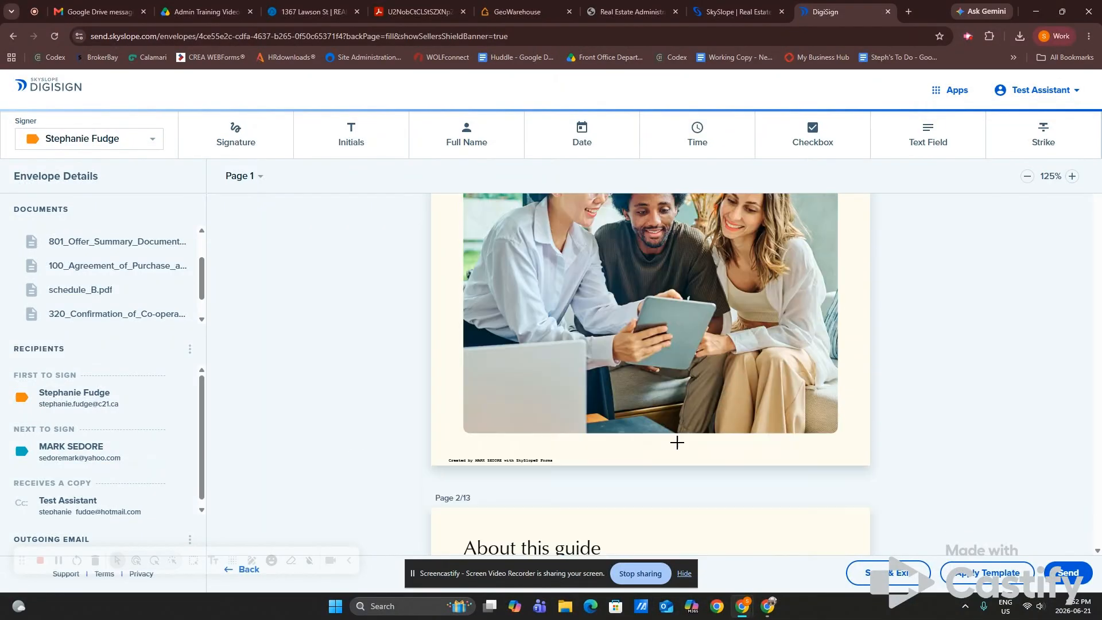
scroll(678, 445, "down", 15)
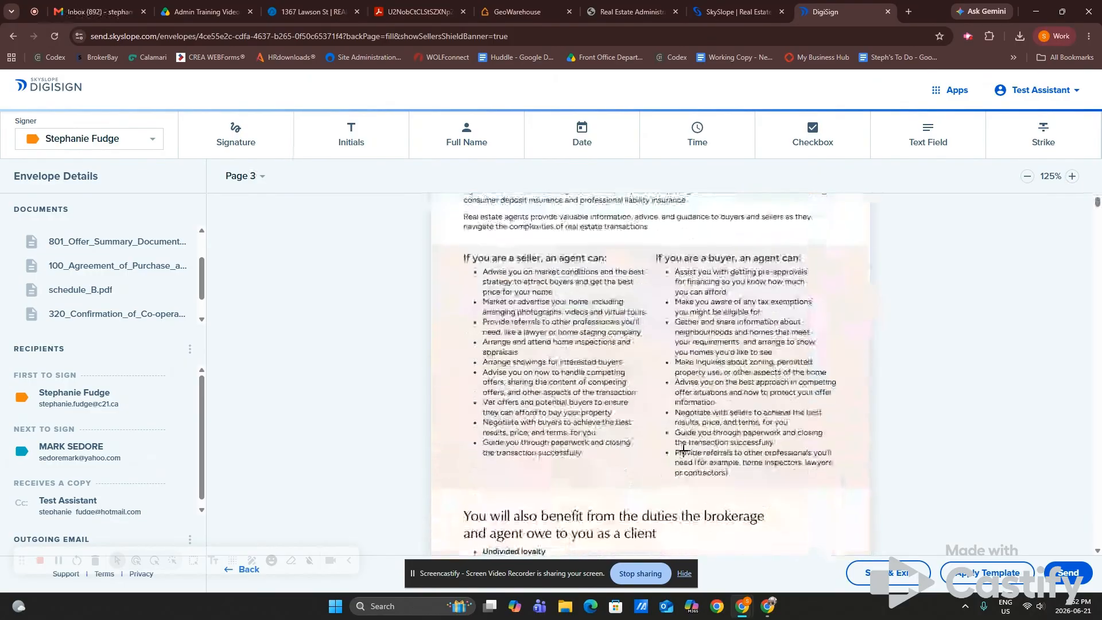
scroll(685, 450, "down", 15)
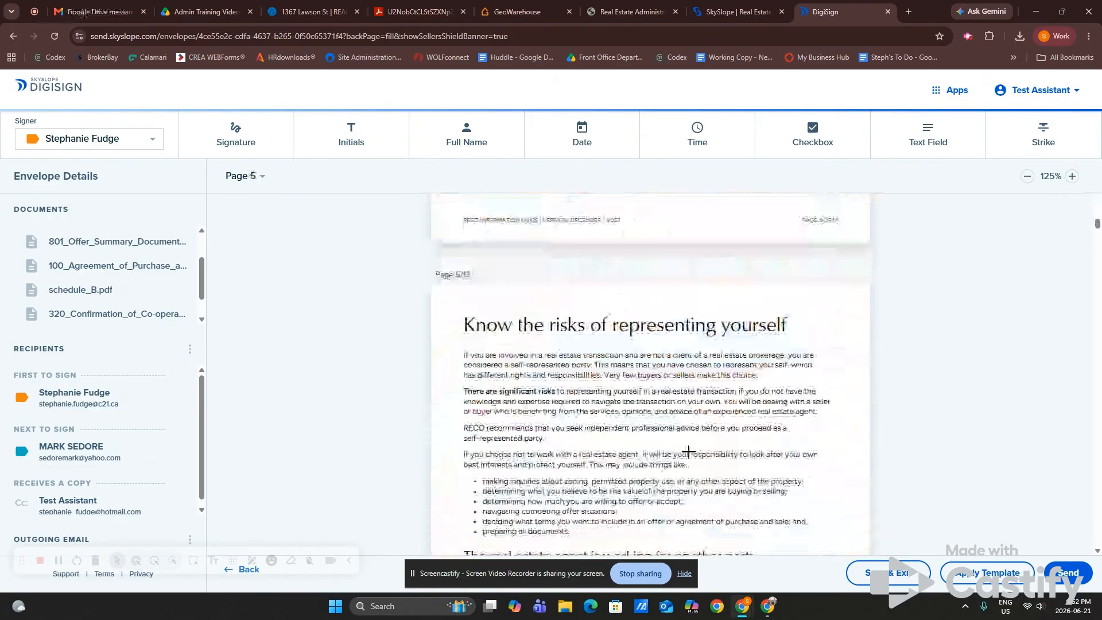
scroll(682, 463, "down", 9)
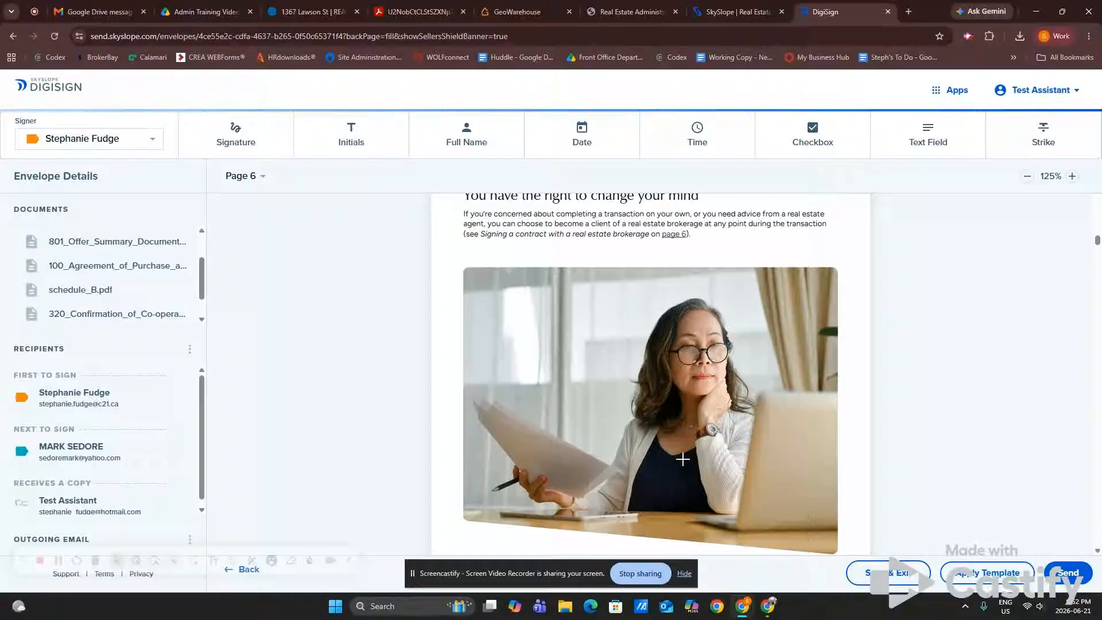
scroll(680, 463, "down", 15)
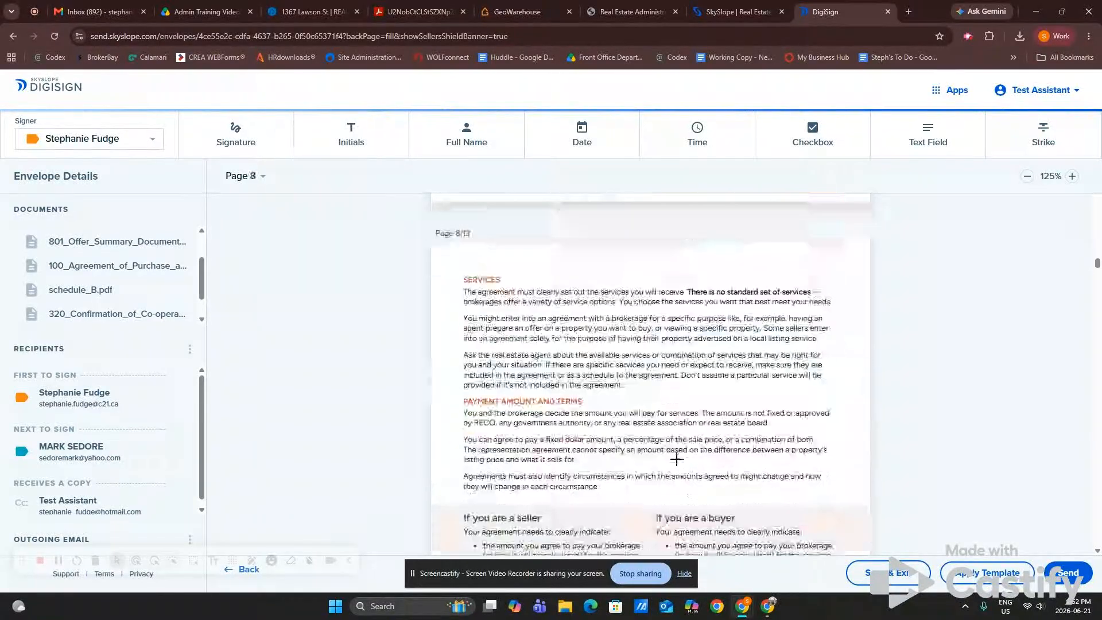
scroll(673, 462, "down", 12)
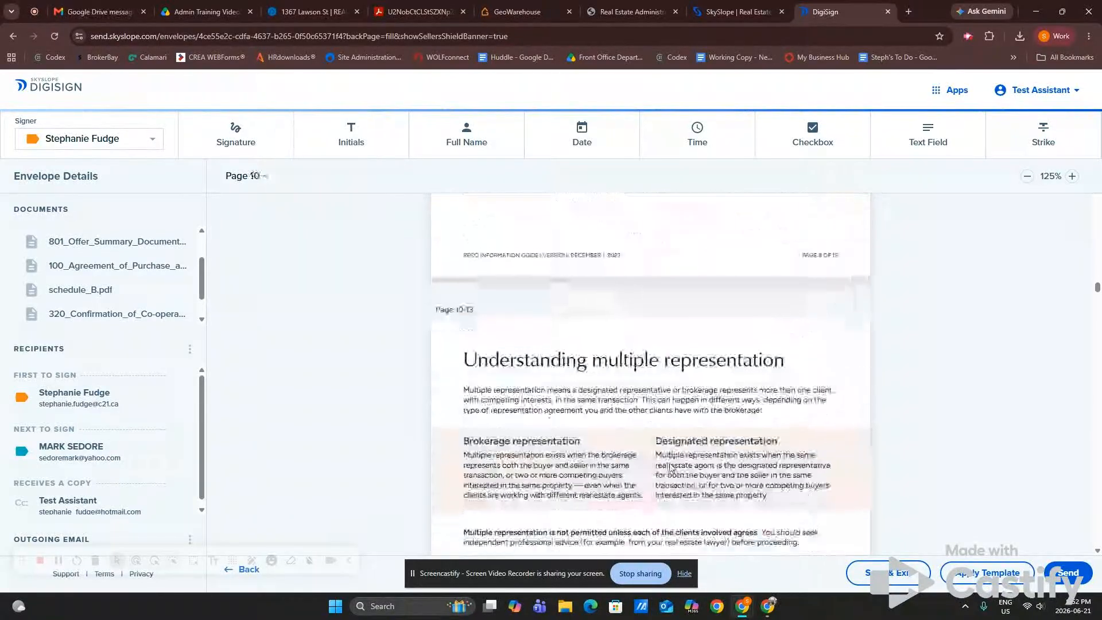
scroll(664, 465, "down", 12)
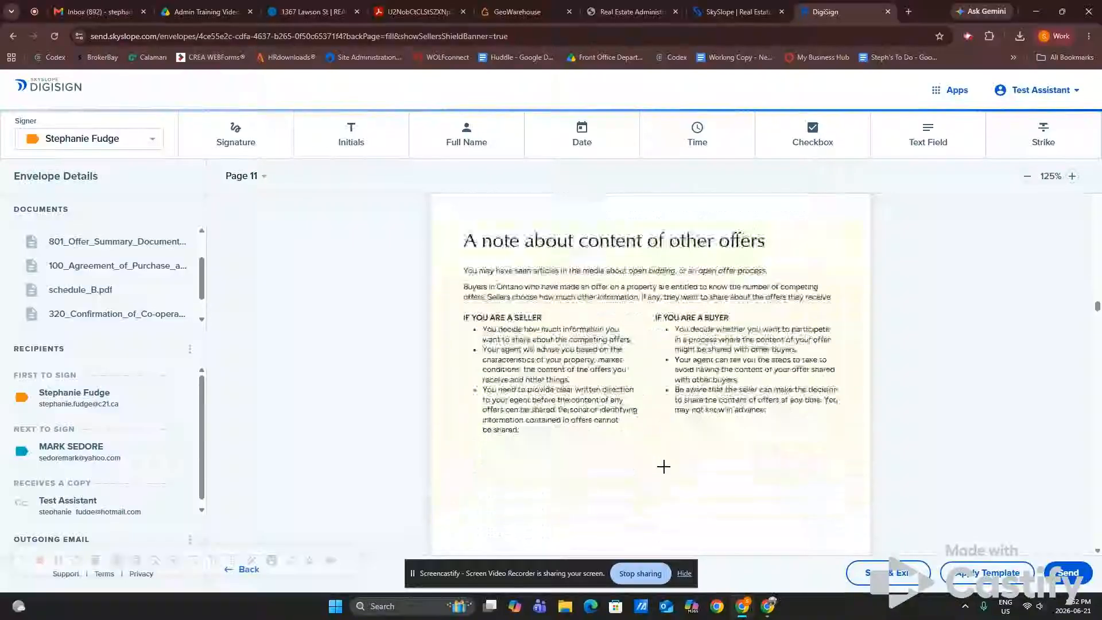
scroll(665, 466, "down", 7)
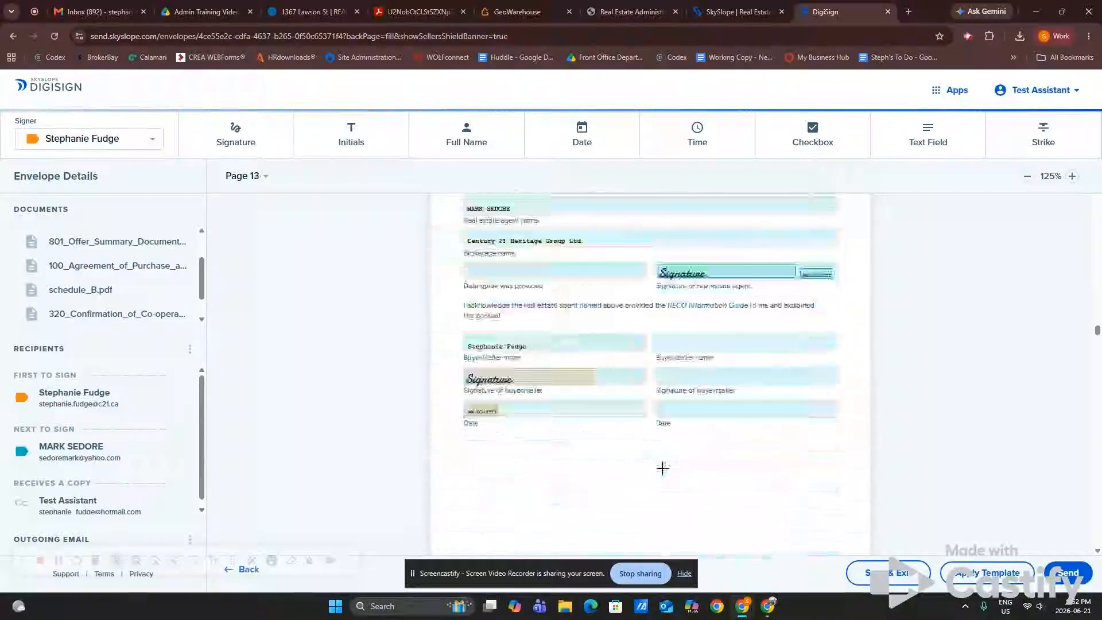
scroll(660, 468, "up", 2)
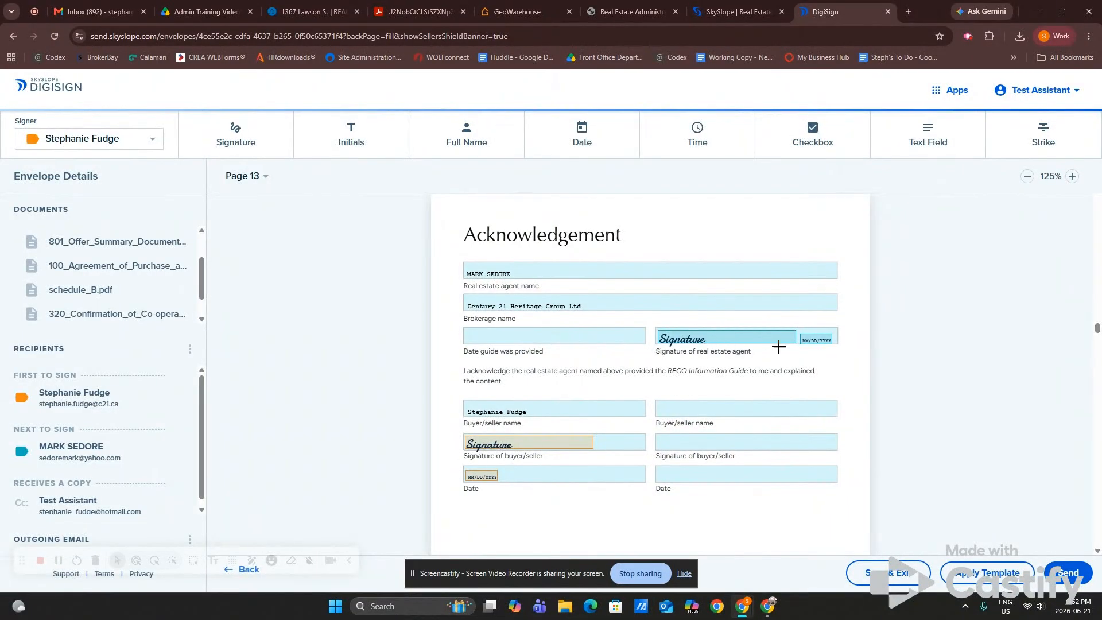
Move the agent's date block into the "Date guide was provided" field on page 13, and delete that block.
left_click_drag(822, 349, 493, 341)
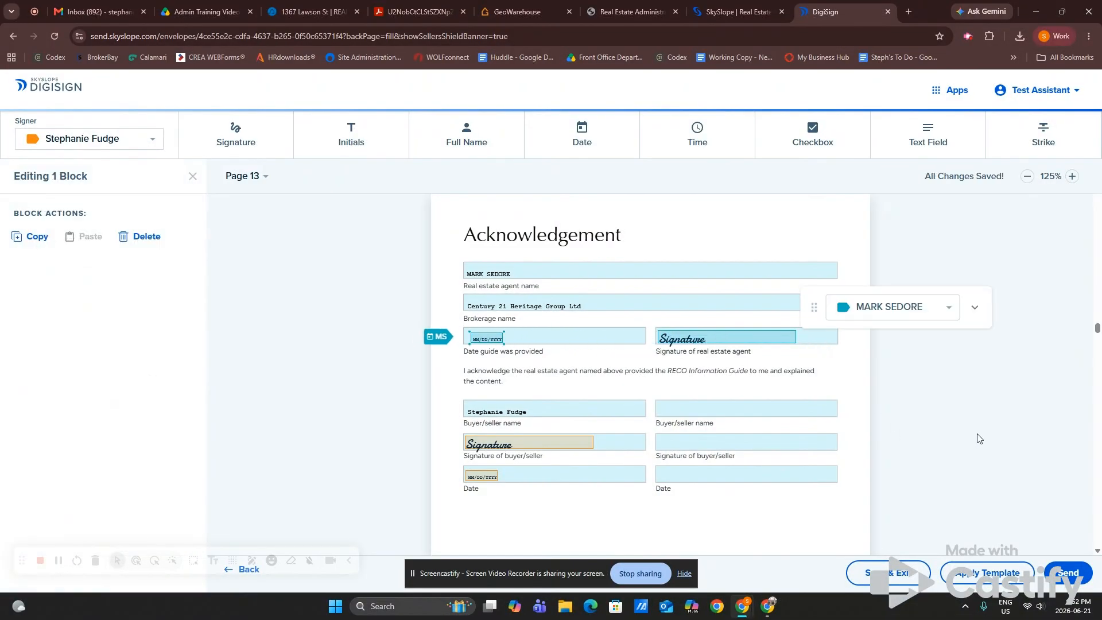
scroll(788, 461, "down", 1)
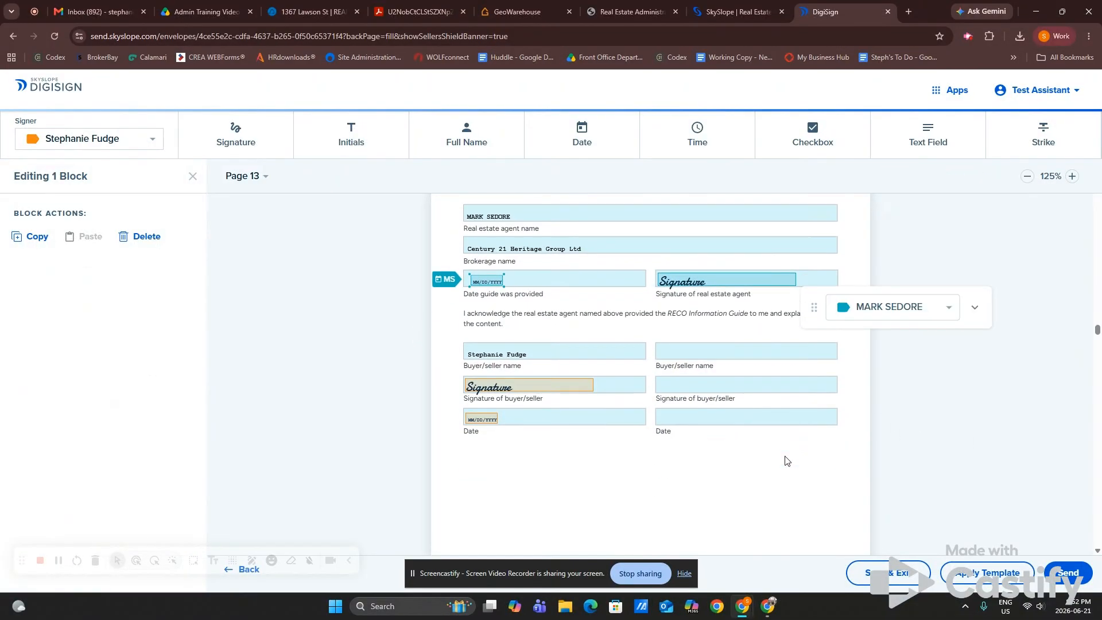
left_click(980, 315)
left_click(955, 347)
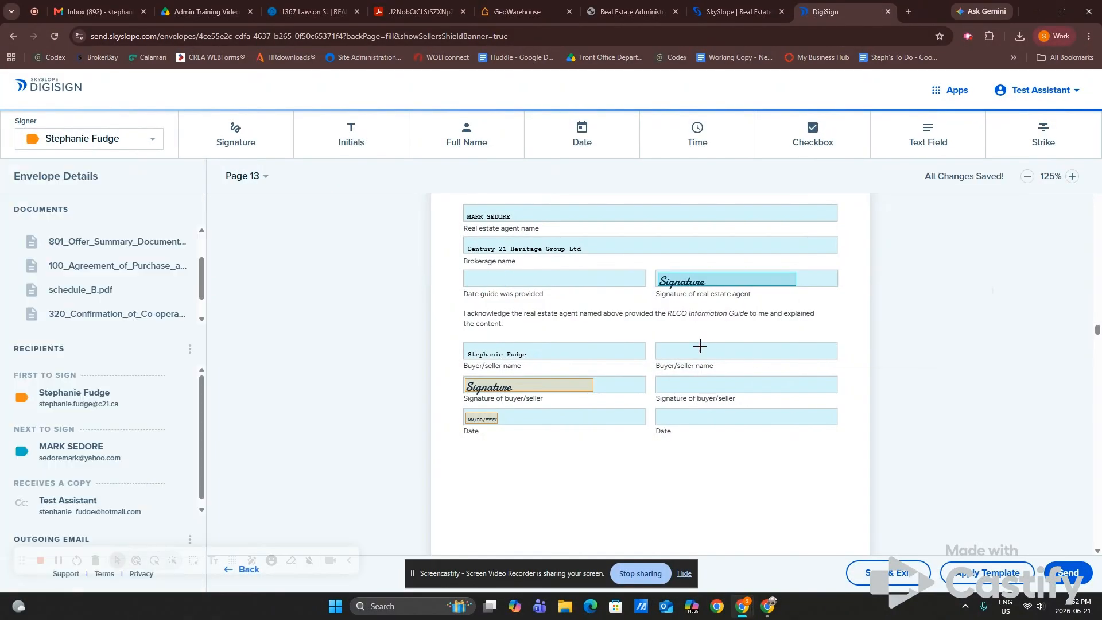
Place a date block in the "Date guide was provided" field, keeping MM/DD/YYYY as the default format, and assign it to the agent.
left_click(596, 141)
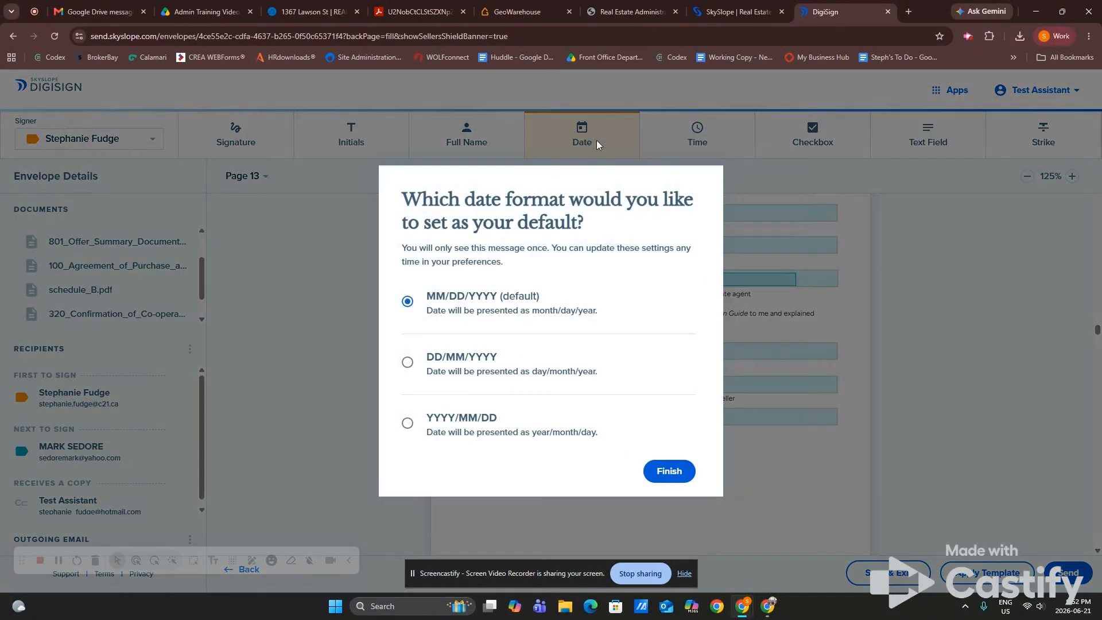
left_click(670, 471)
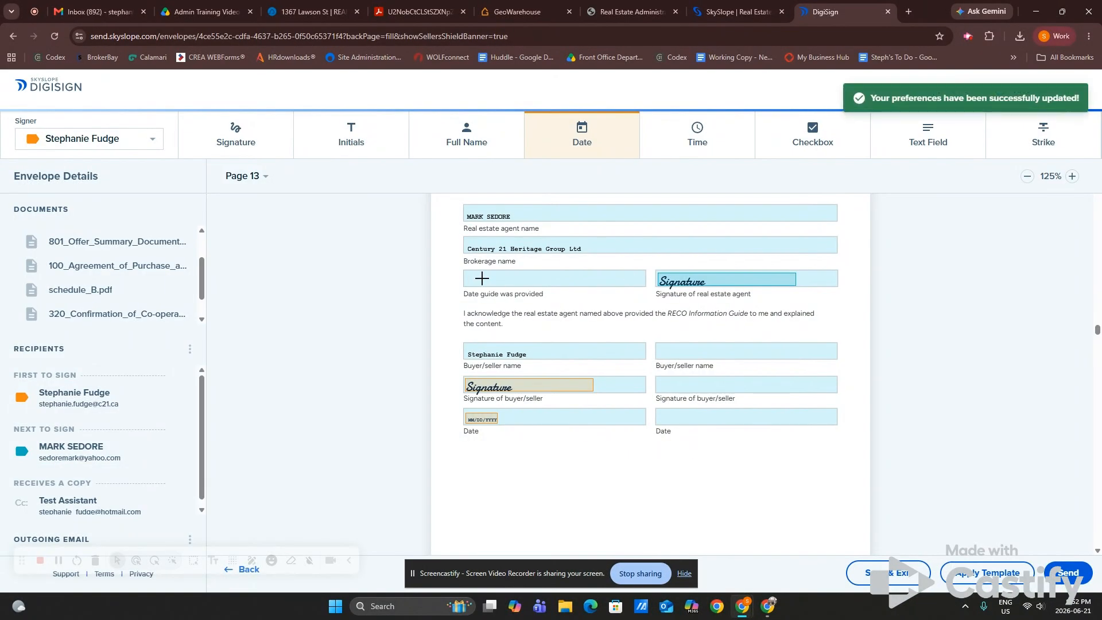
left_click(473, 281)
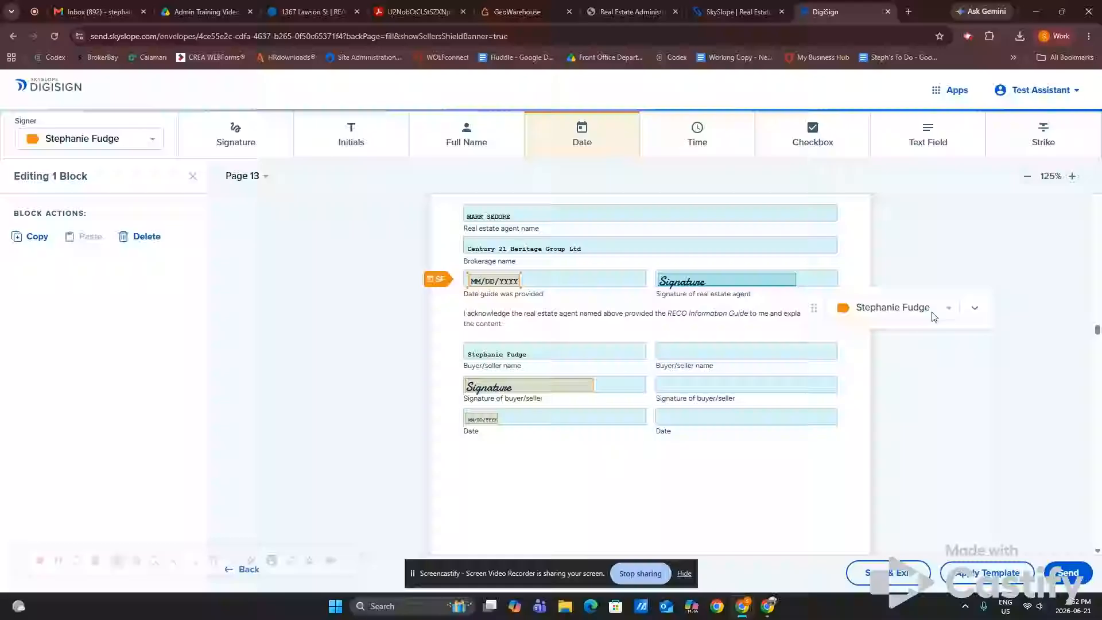
left_click(895, 308)
left_click(881, 329)
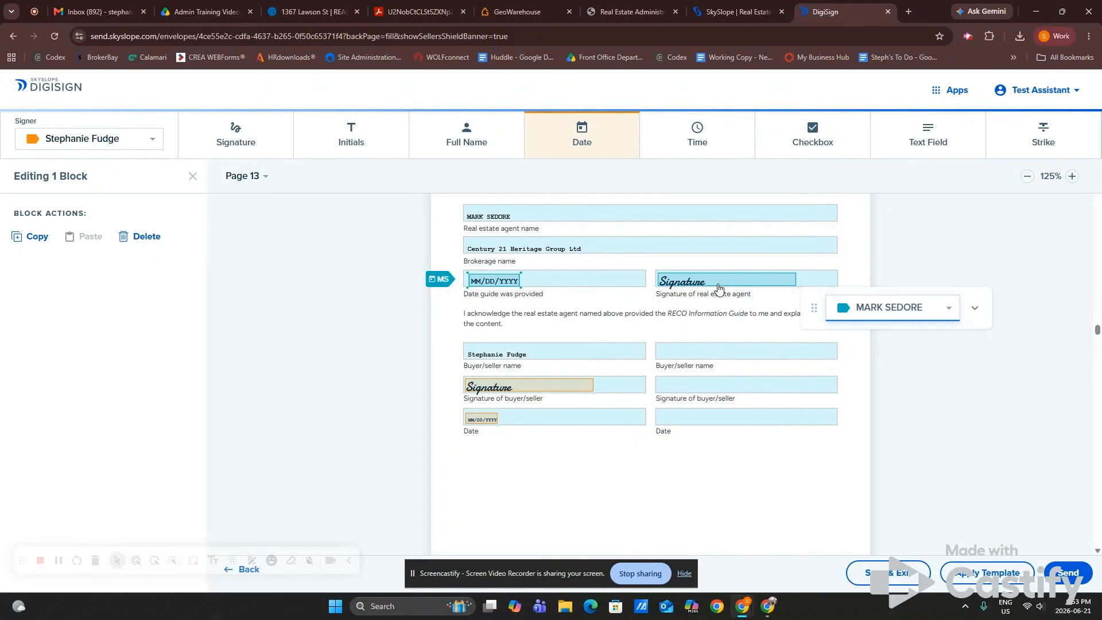
Check the initials and signature blocks through page 3 of Form 371, and place a buyer date block on the Acknowledgement's "day of" line.
scroll(631, 454, "down", 2)
scroll(664, 452, "down", 8)
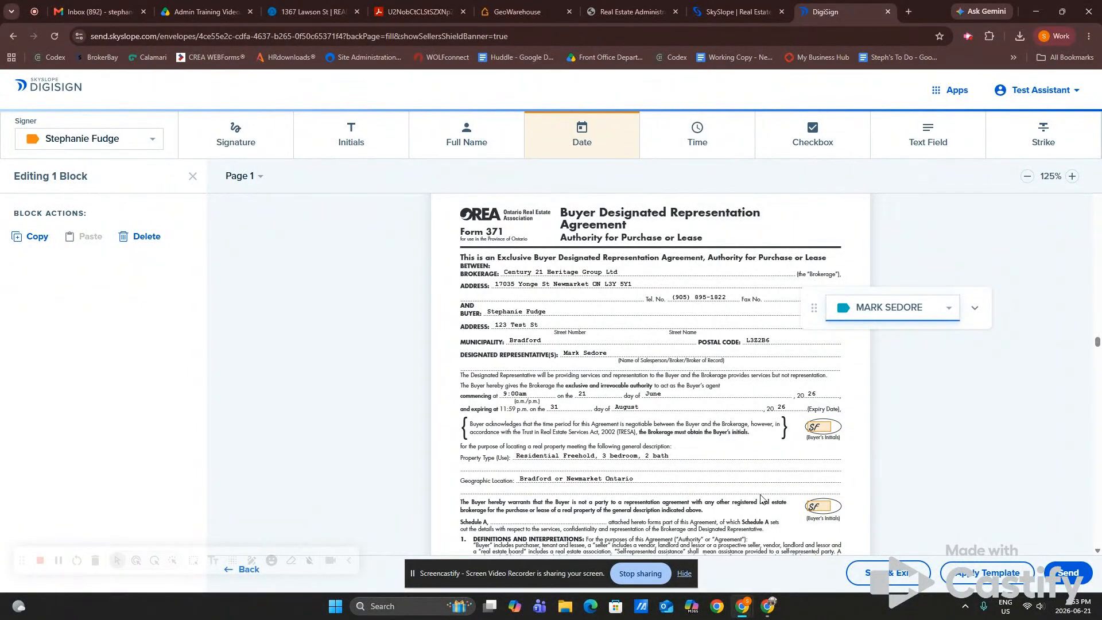
scroll(778, 489, "down", 1)
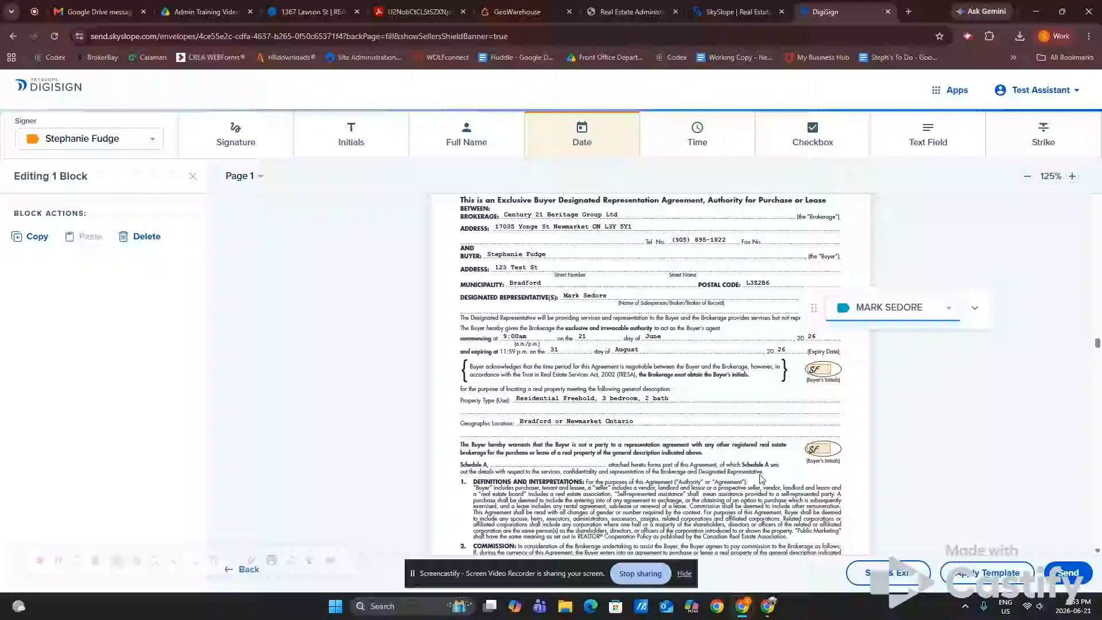
scroll(764, 476, "down", 2)
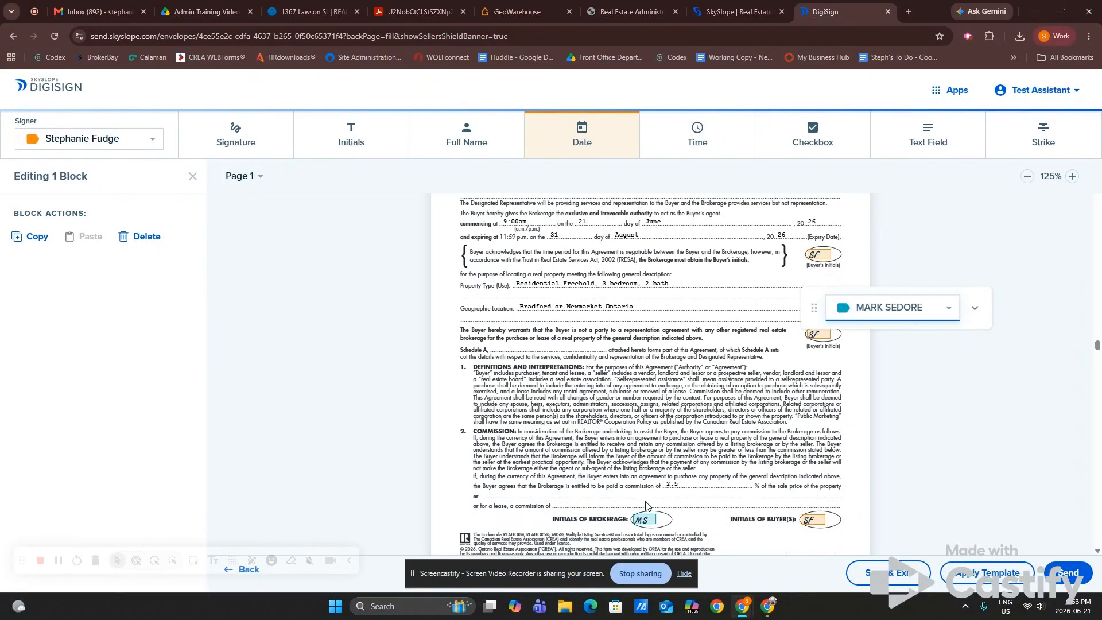
scroll(828, 528, "down", 7)
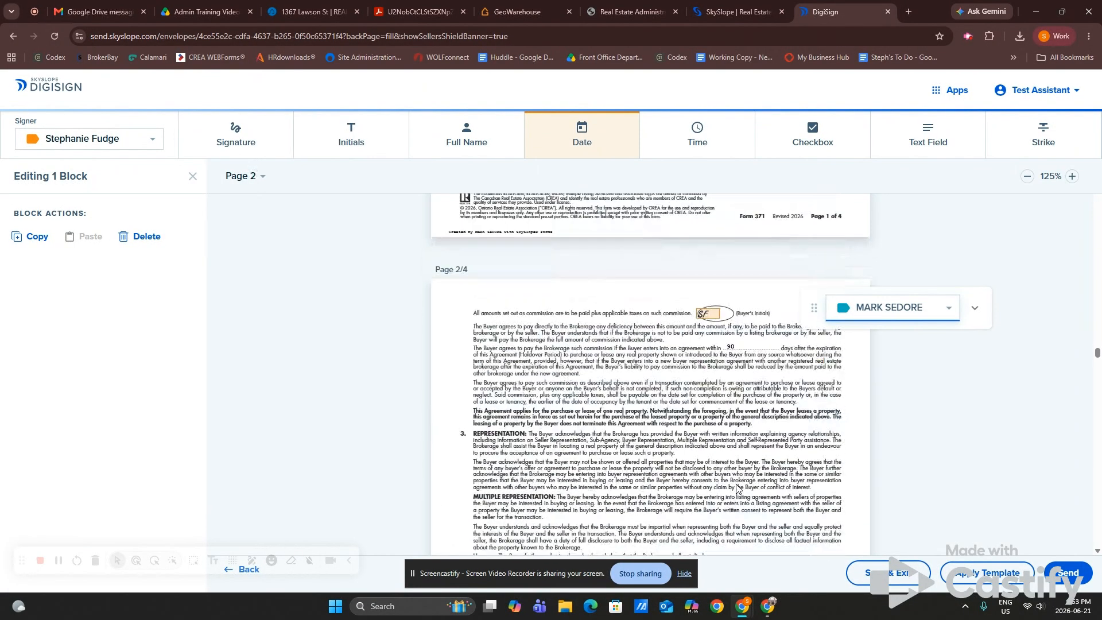
scroll(738, 489, "down", 10)
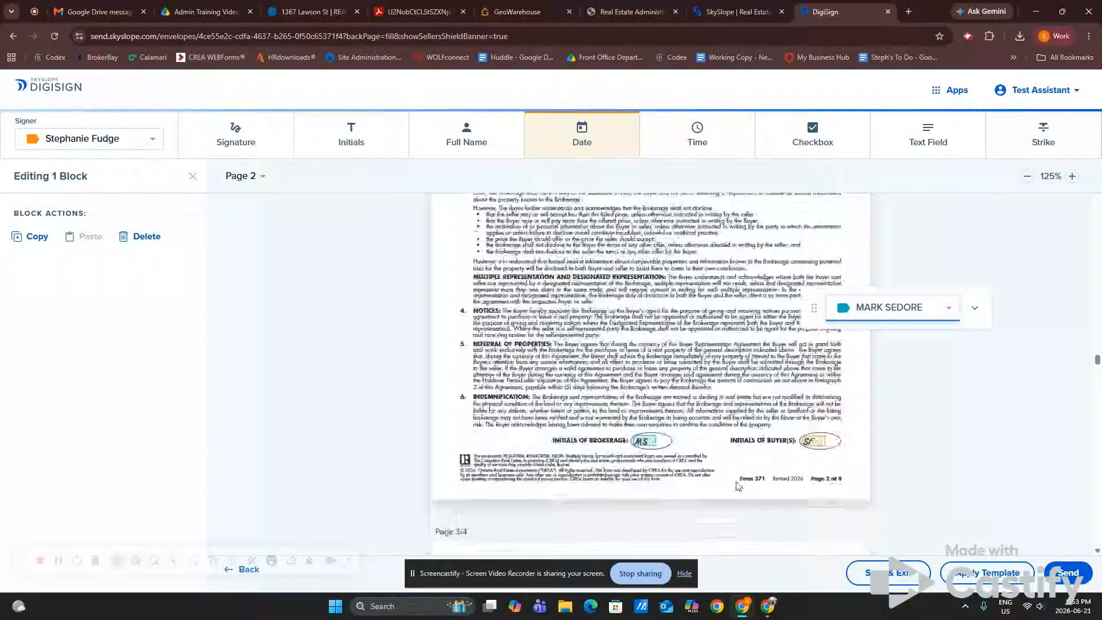
scroll(744, 454, "down", 5)
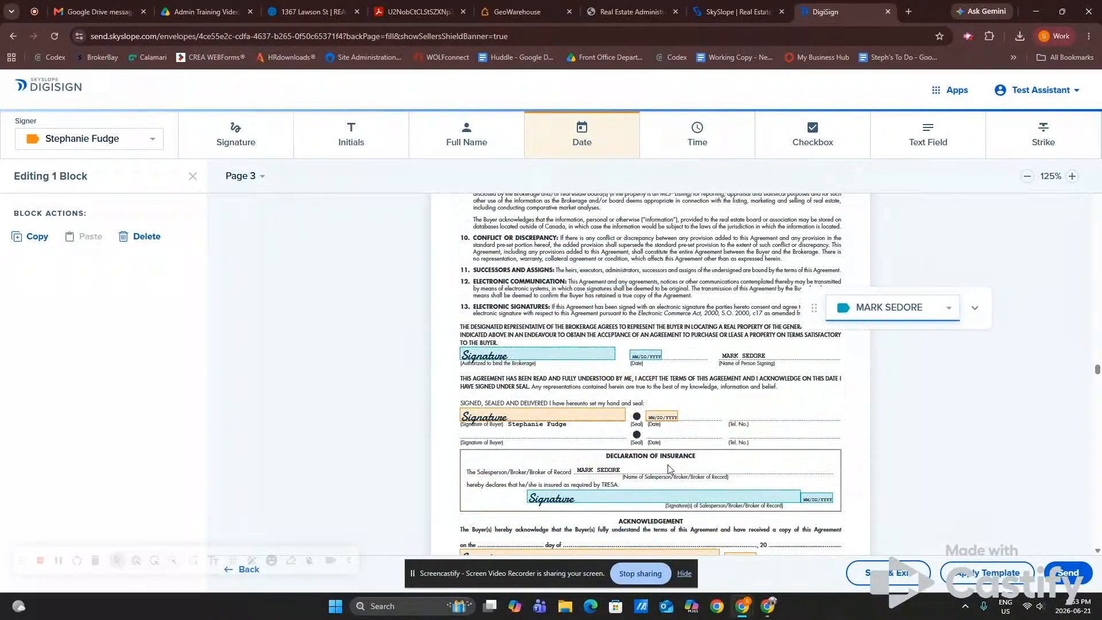
scroll(706, 459, "down", 2)
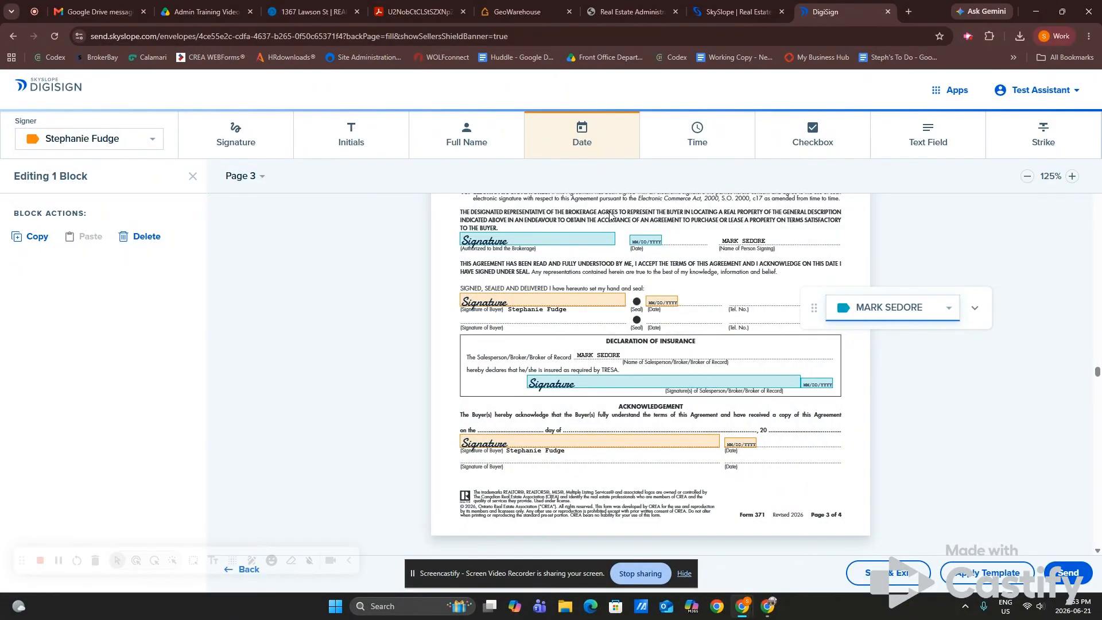
left_click(598, 428)
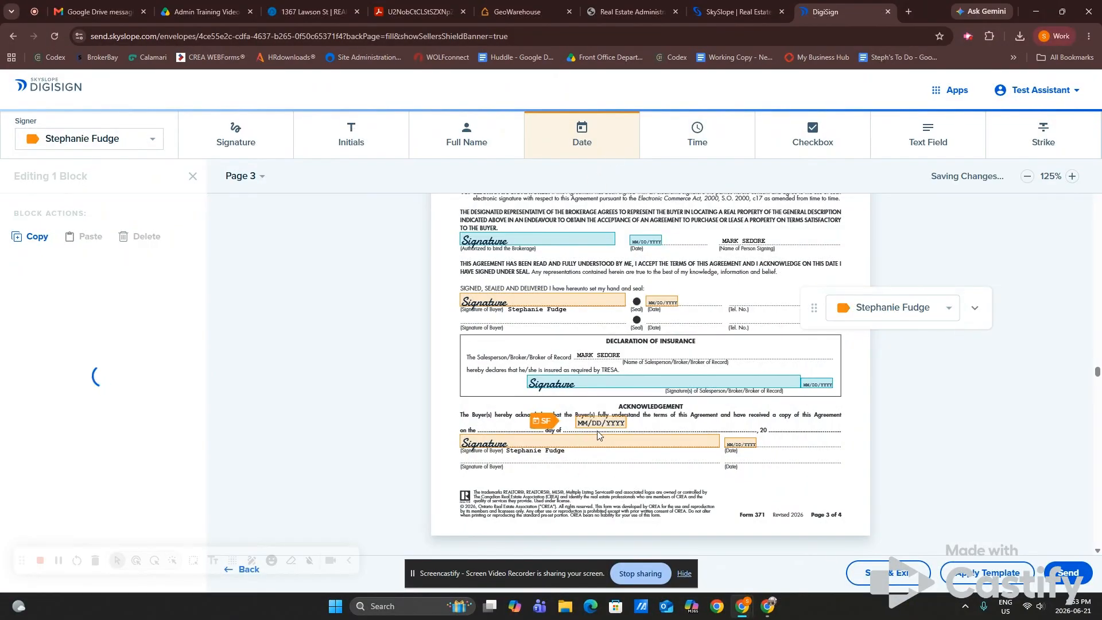
left_click_drag(599, 423, 613, 426)
Go through Form 371's Schedule A, the Offer Summary Document and the Agreement of Purchase and Sale to page 5, examining their signing blocks.
scroll(716, 498, "down", 6)
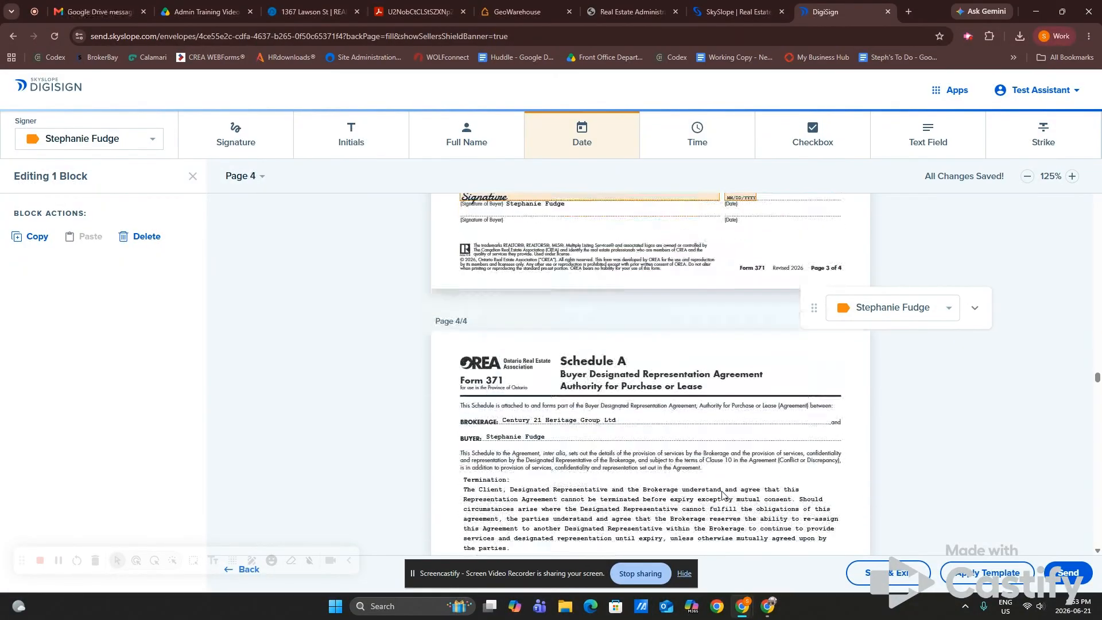
scroll(716, 497, "down", 7)
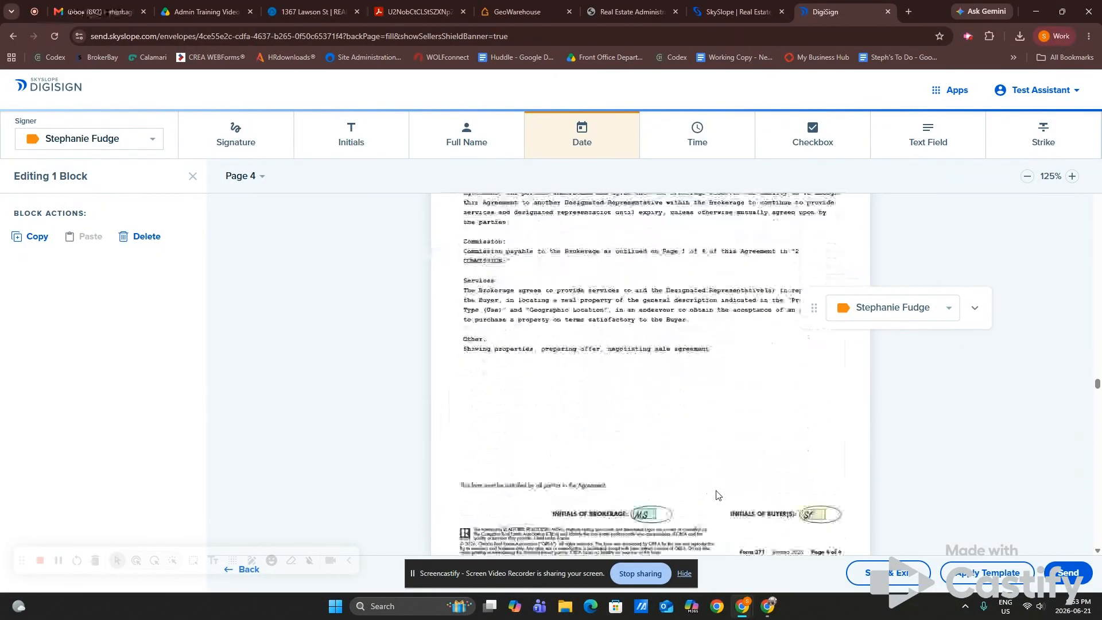
scroll(714, 495, "down", 5)
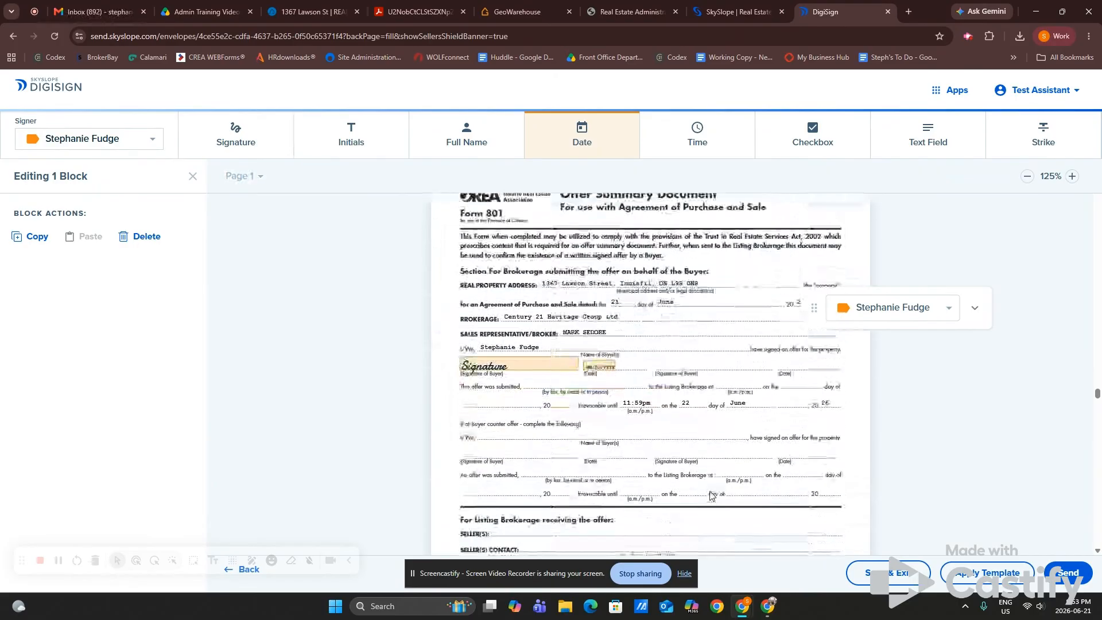
scroll(677, 415, "down", 10)
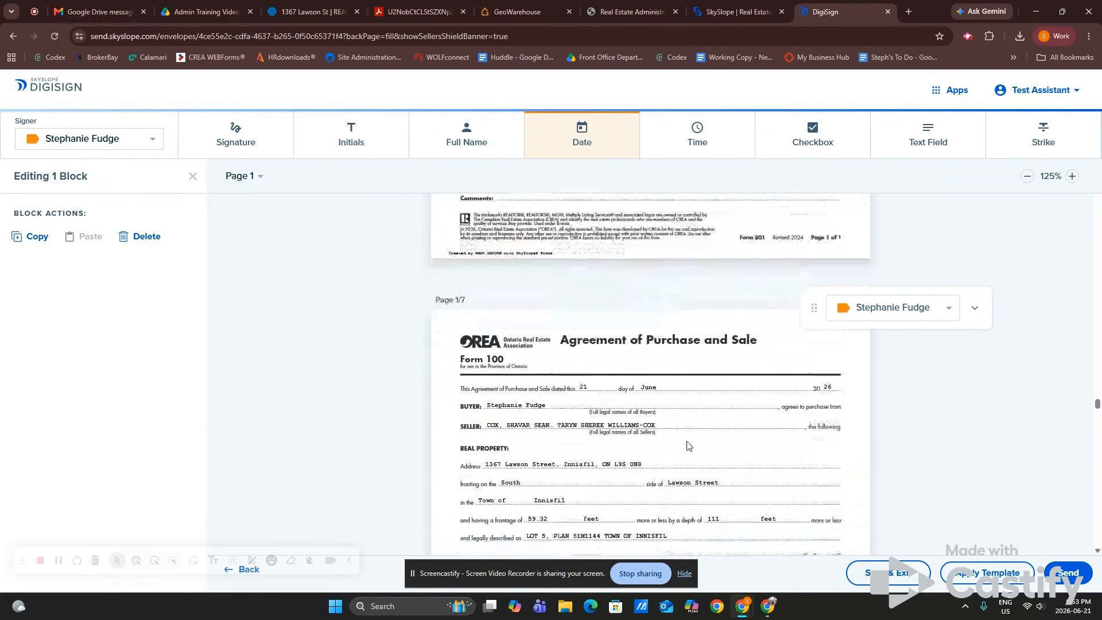
scroll(689, 447, "down", 4)
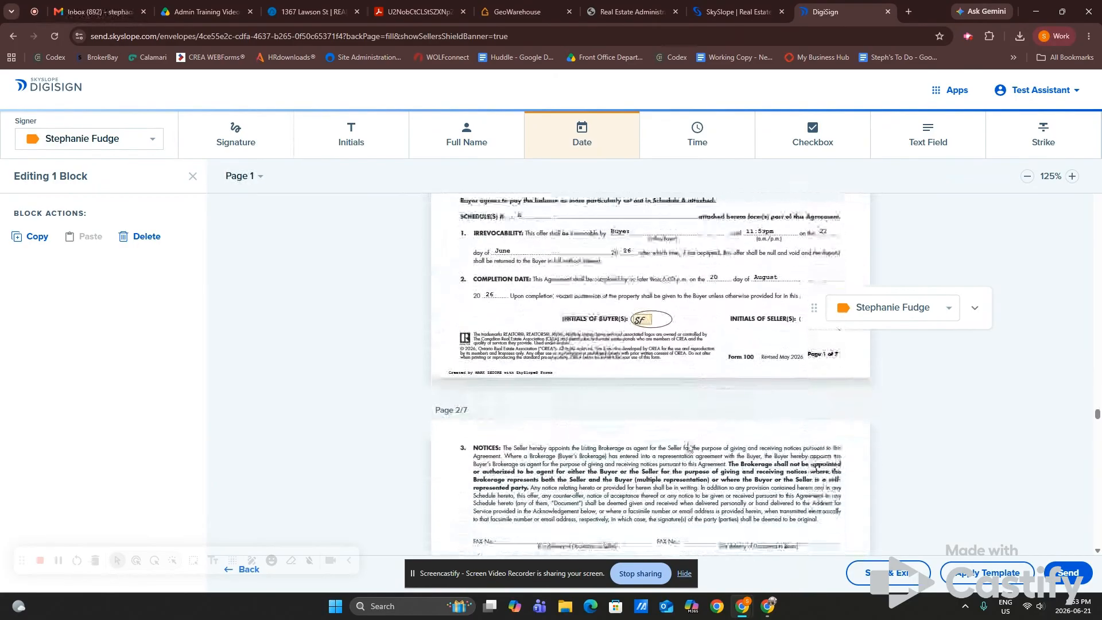
scroll(706, 428, "down", 14)
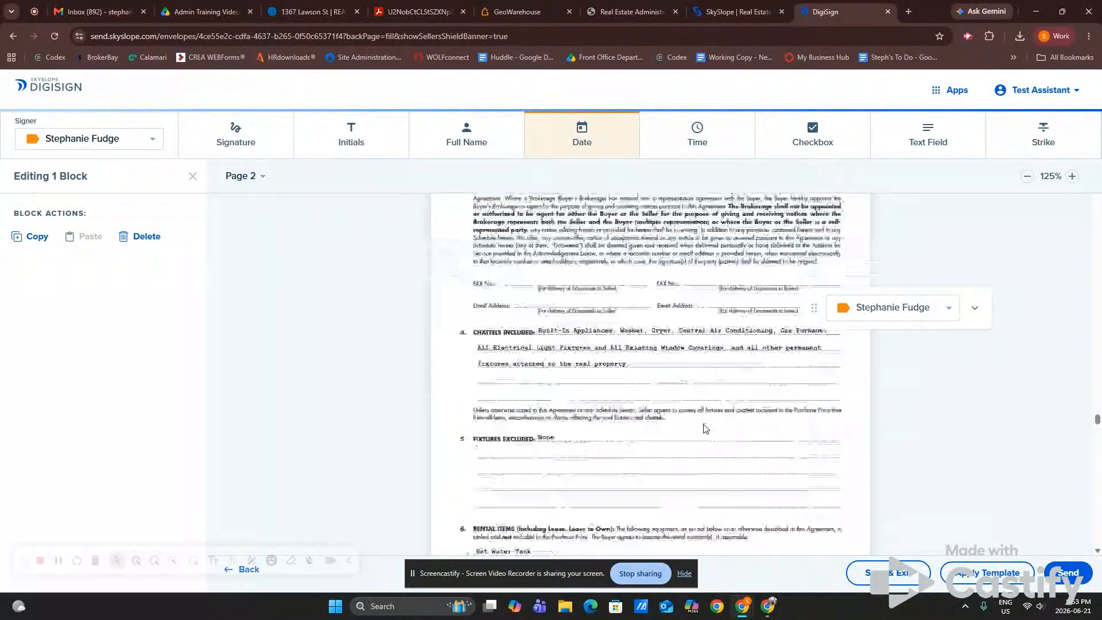
scroll(705, 438, "down", 10)
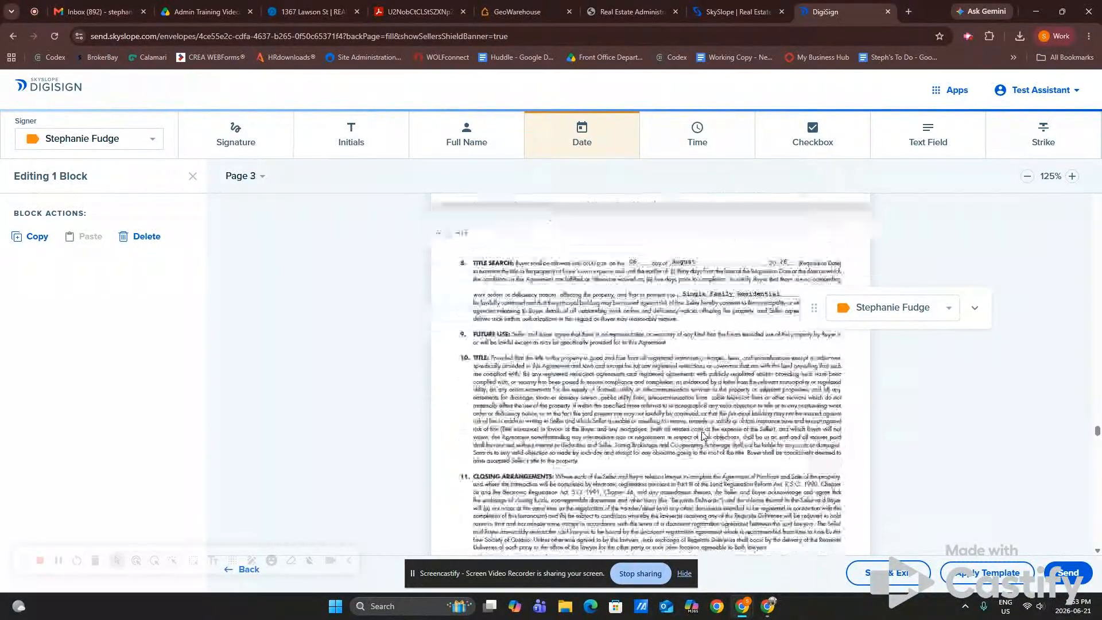
scroll(711, 479, "down", 10)
scroll(712, 477, "down", 10)
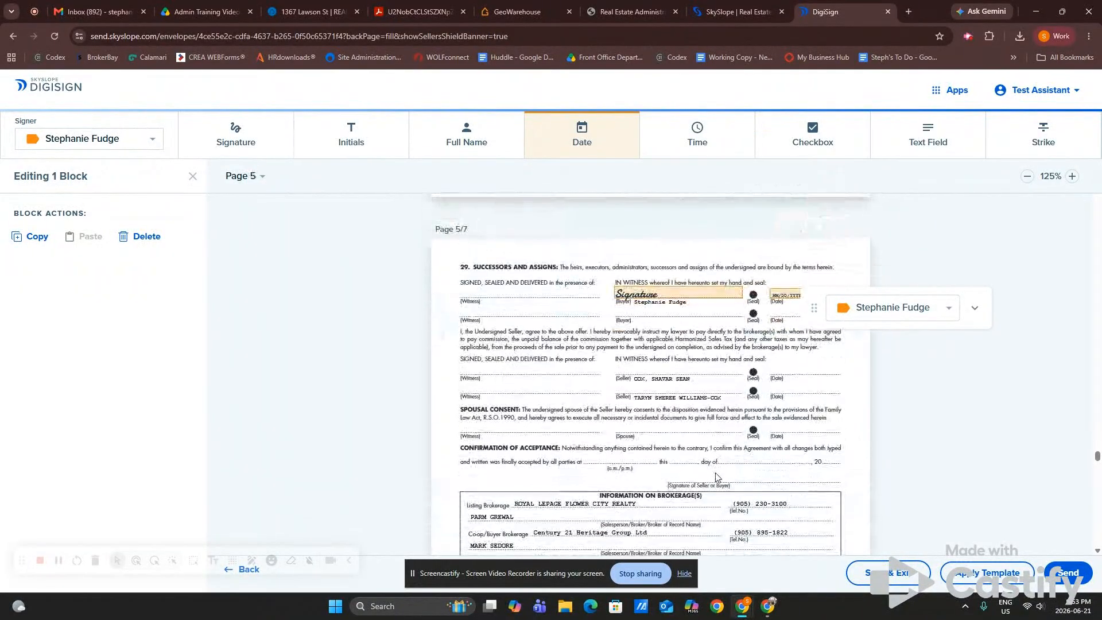
Examine the acceptance, Acknowledgement and Commission Trust Agreement sections on page 5 of Form 100, continuing into its Schedule A.
scroll(716, 477, "down", 2)
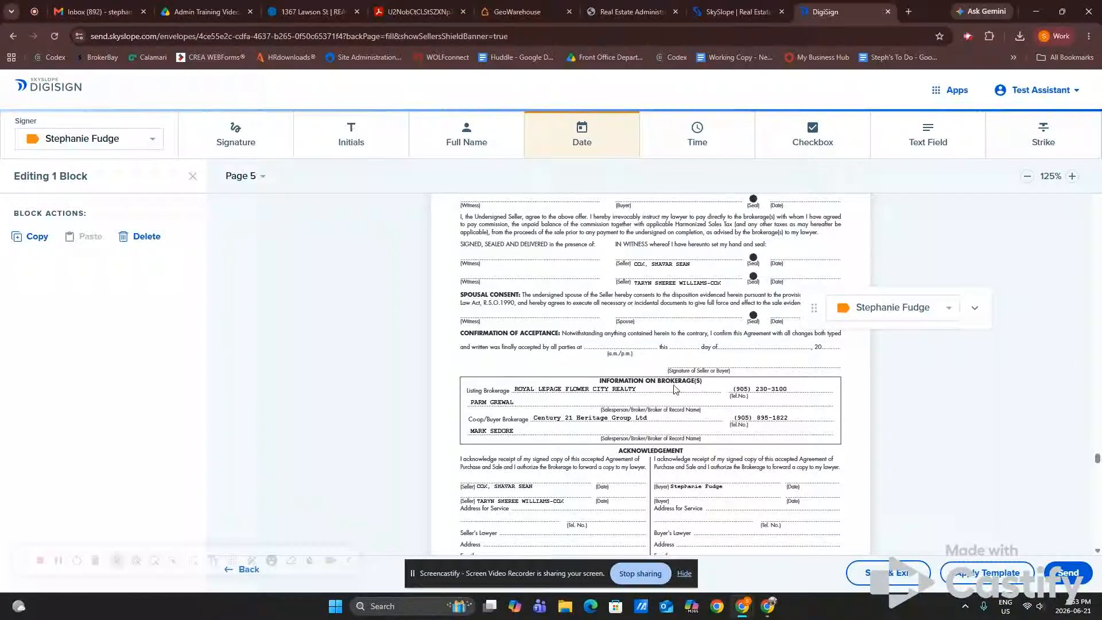
scroll(676, 391, "down", 2)
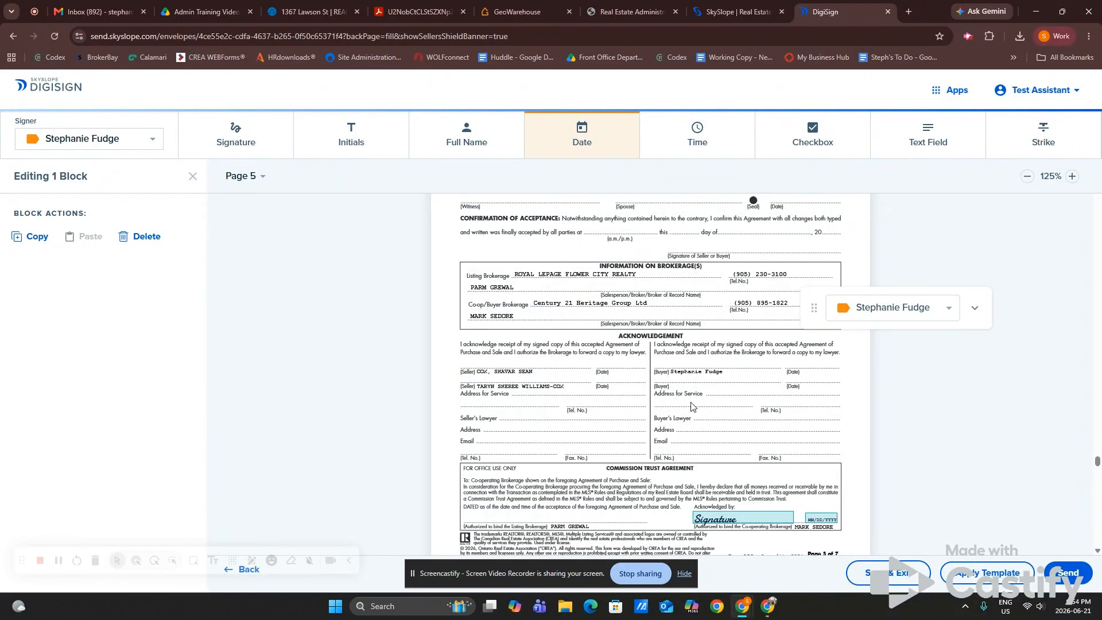
scroll(703, 465, "down", 2)
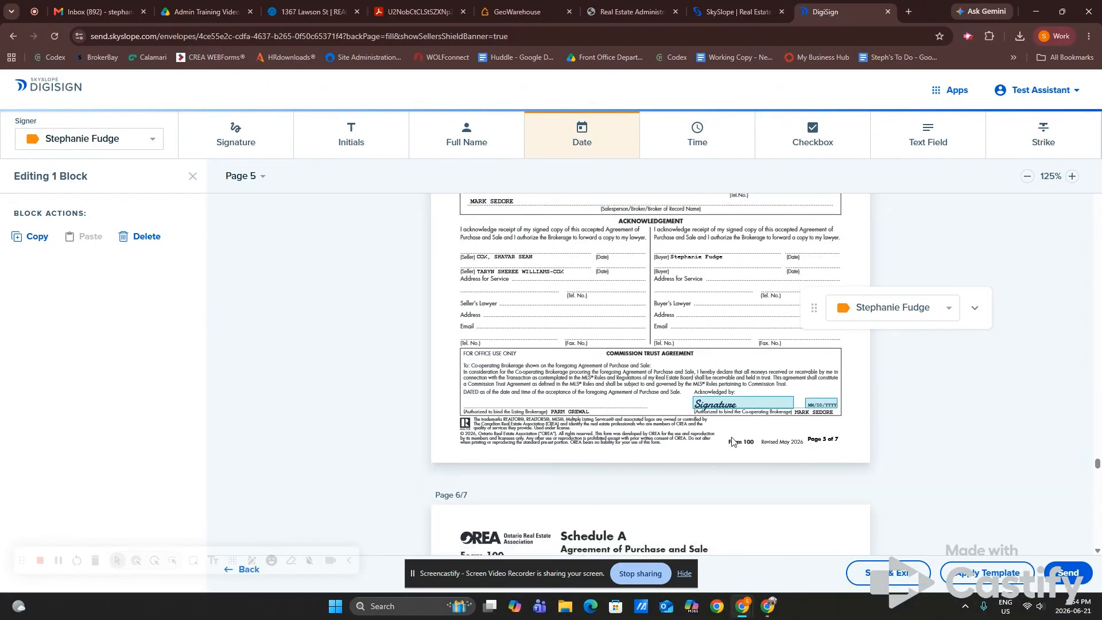
scroll(747, 464, "down", 1)
scroll(747, 465, "down", 6)
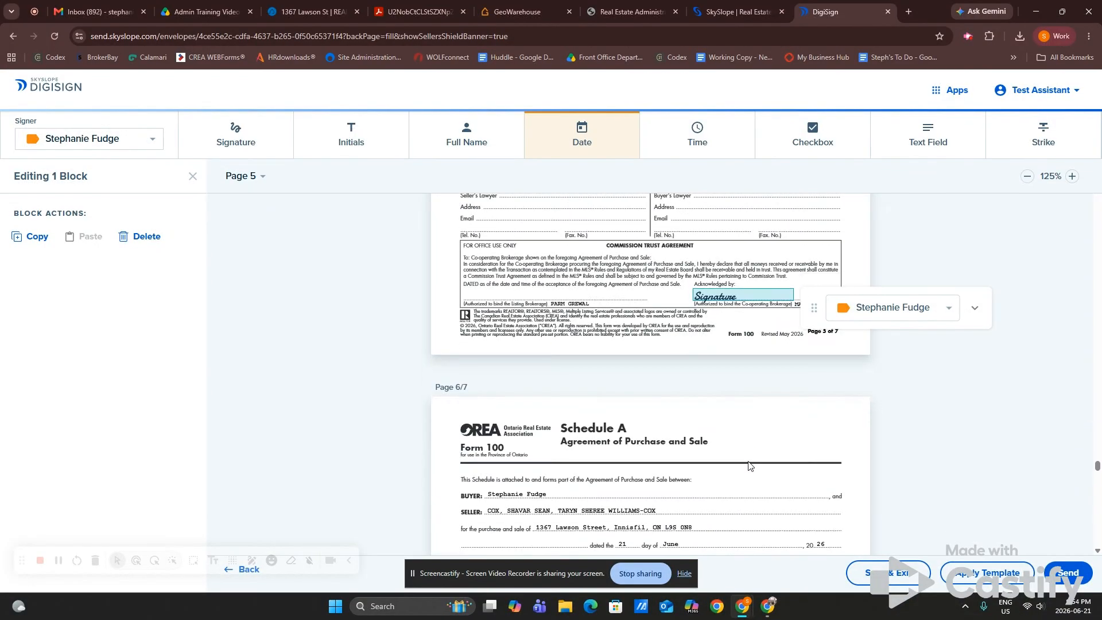
scroll(750, 465, "down", 14)
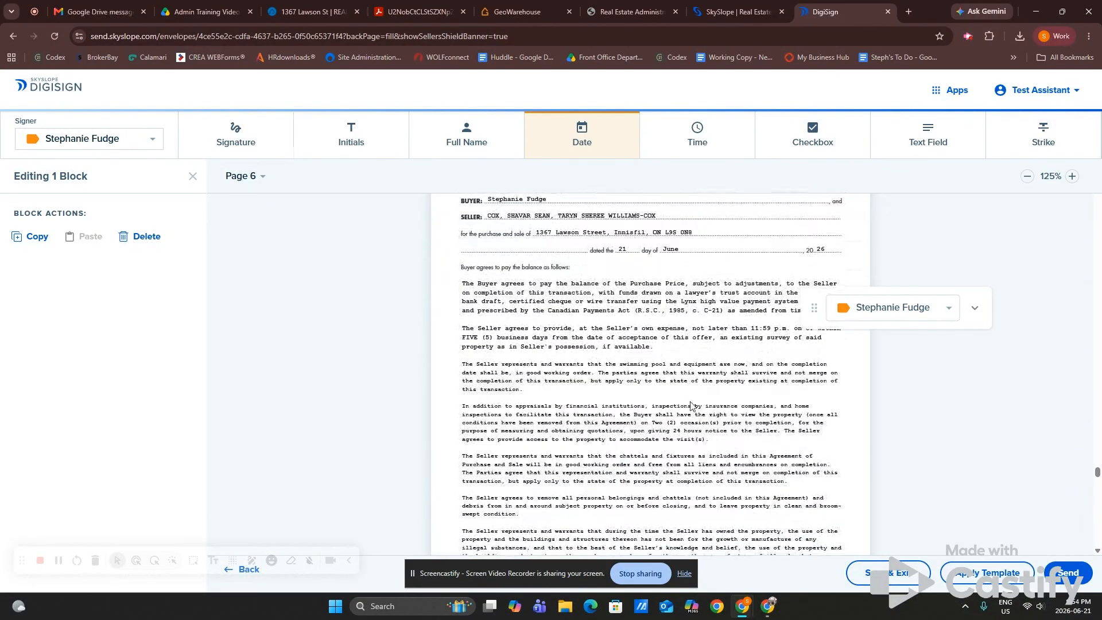
Add a text field over the blank in the Form 105 "Schedule" heading and enter B.
scroll(701, 415, "down", 10)
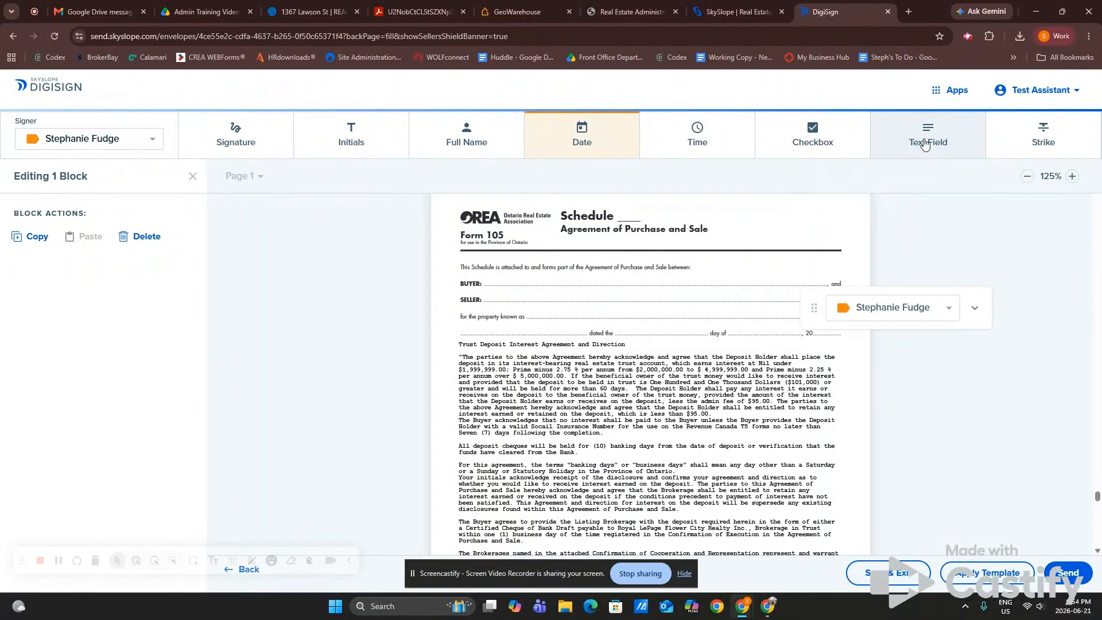
left_click(936, 147)
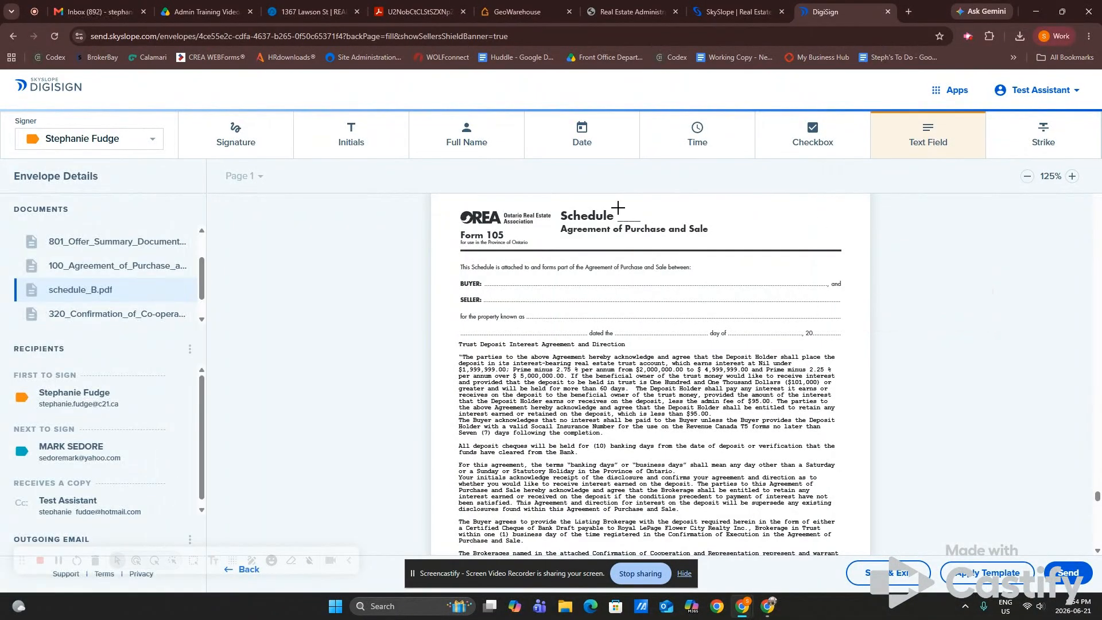
left_click_drag(622, 213, 645, 221)
left_click(68, 287)
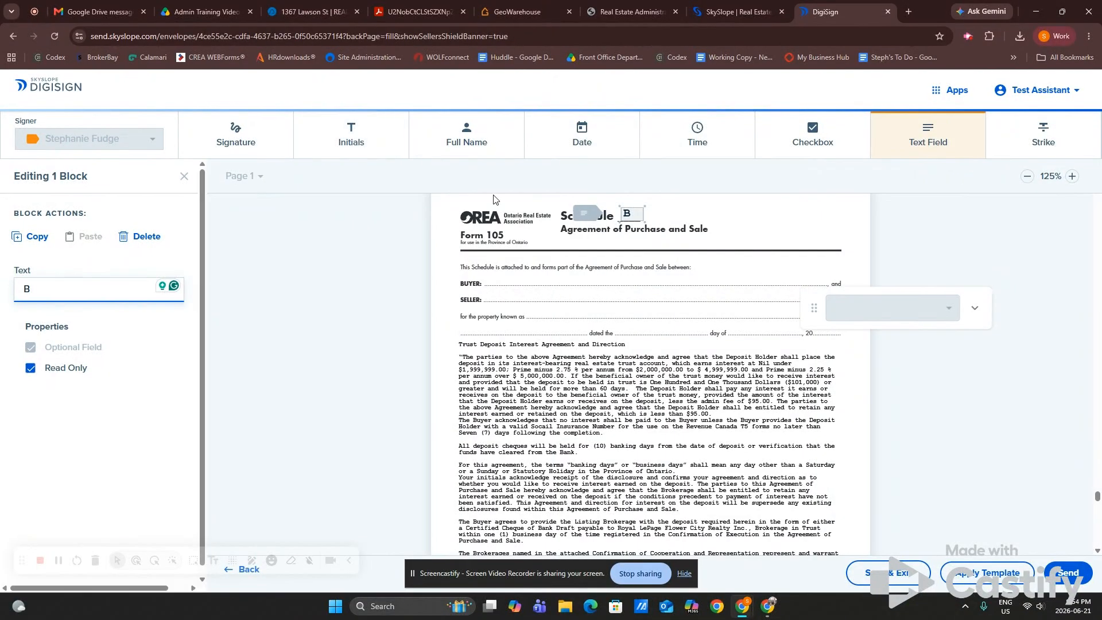
Add the buyer's full name block on the Form 105 BUYER line and a text field stretched along the SELLER line.
left_click(468, 130)
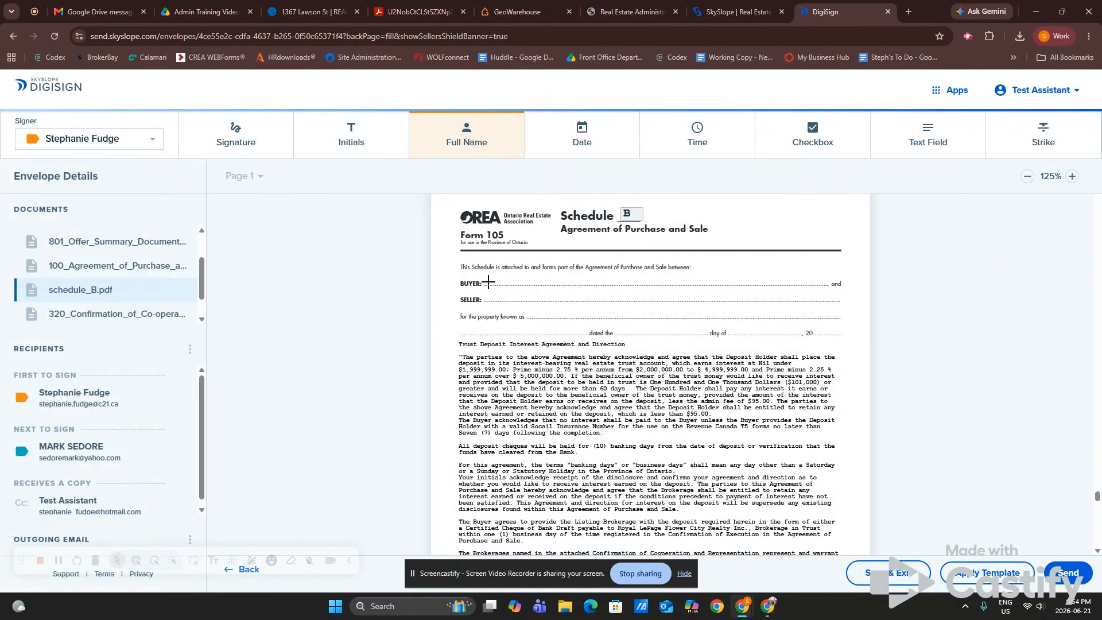
left_click(488, 282)
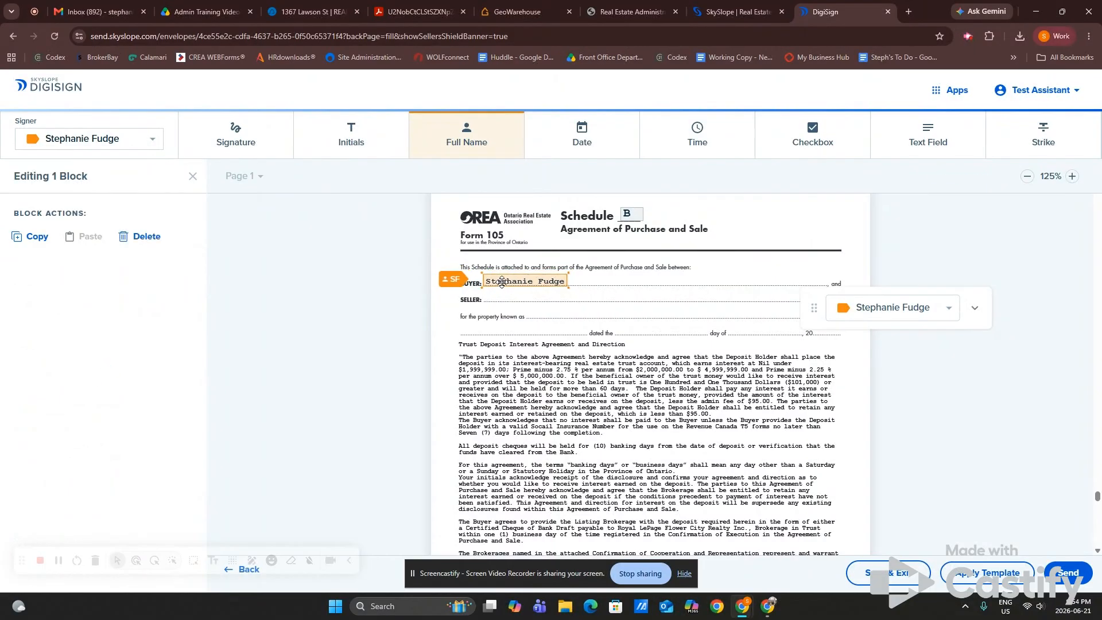
left_click(922, 137)
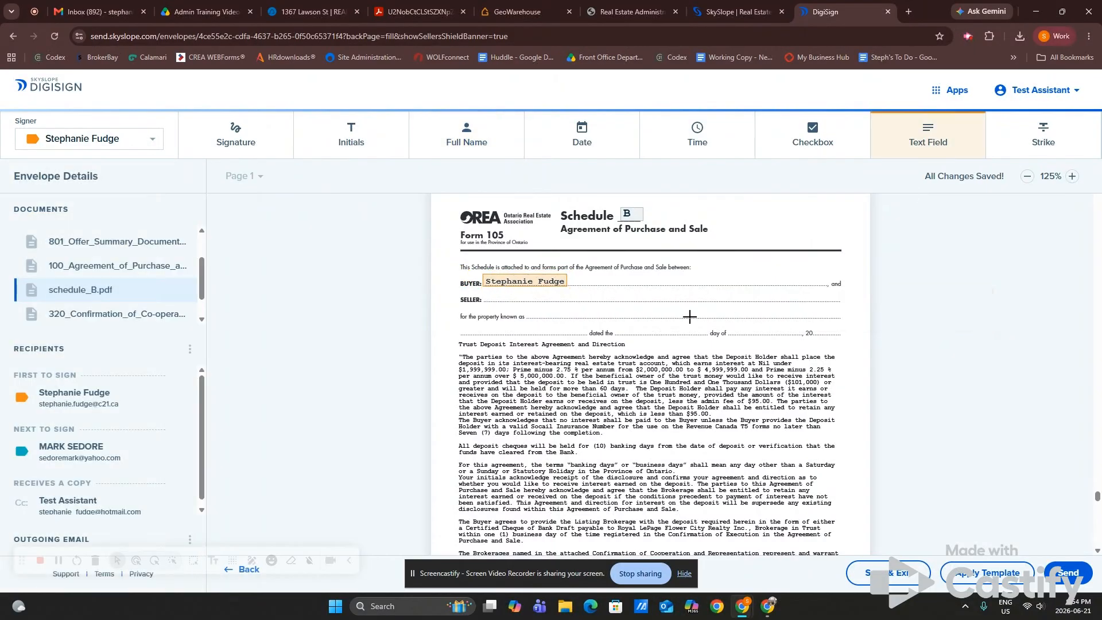
left_click(486, 301)
left_click_drag(518, 298, 772, 298)
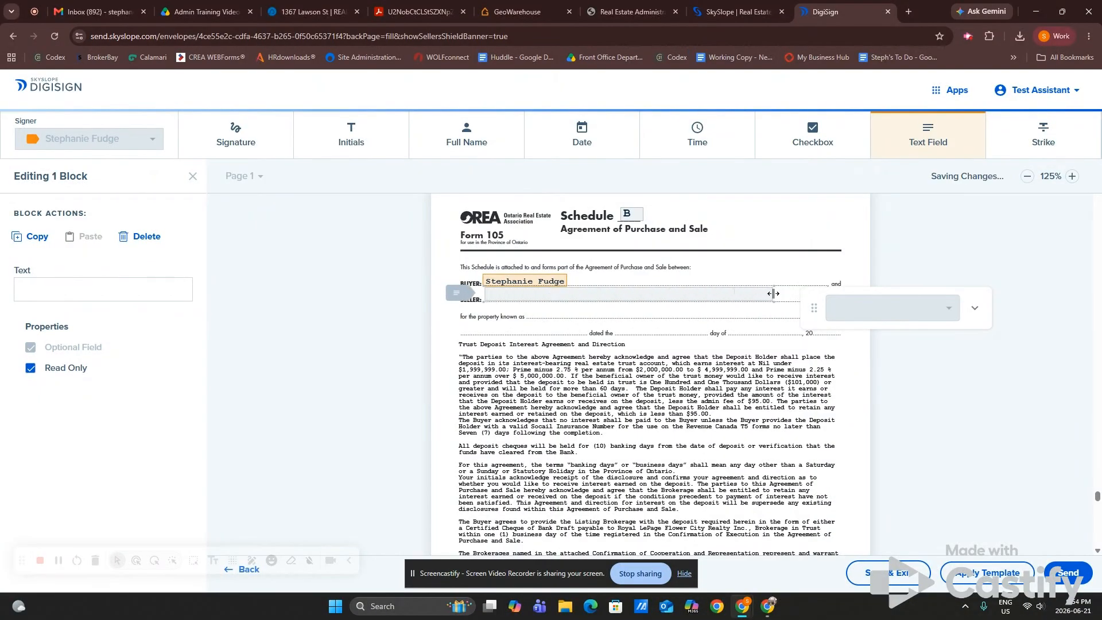
Switch to the property's REALM listing, copy the sellers' names, and return to the DigiSign envelope.
left_click(310, 17)
scroll(507, 353, "up", 5)
scroll(505, 351, "up", 2)
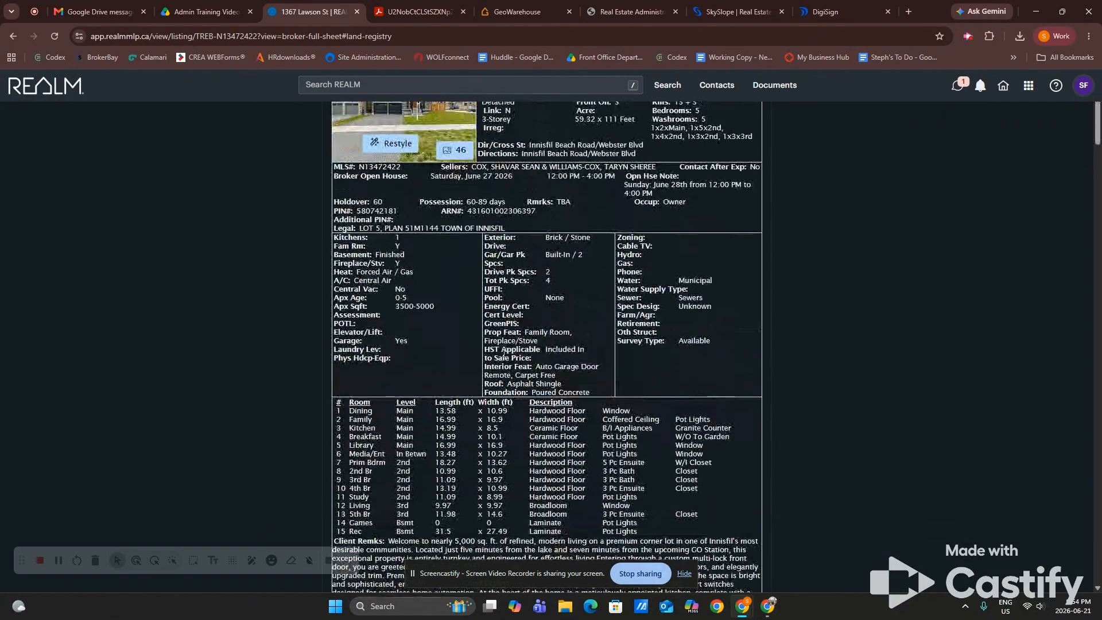
left_click_drag(657, 225, 486, 227)
right_click(481, 228)
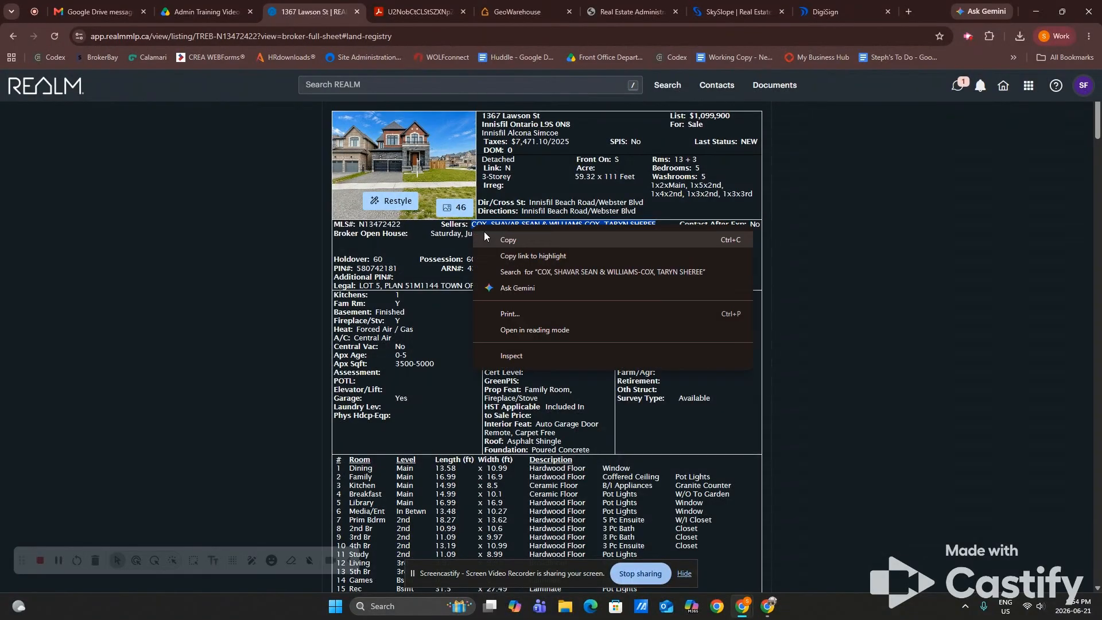
left_click(495, 236)
left_click(828, 12)
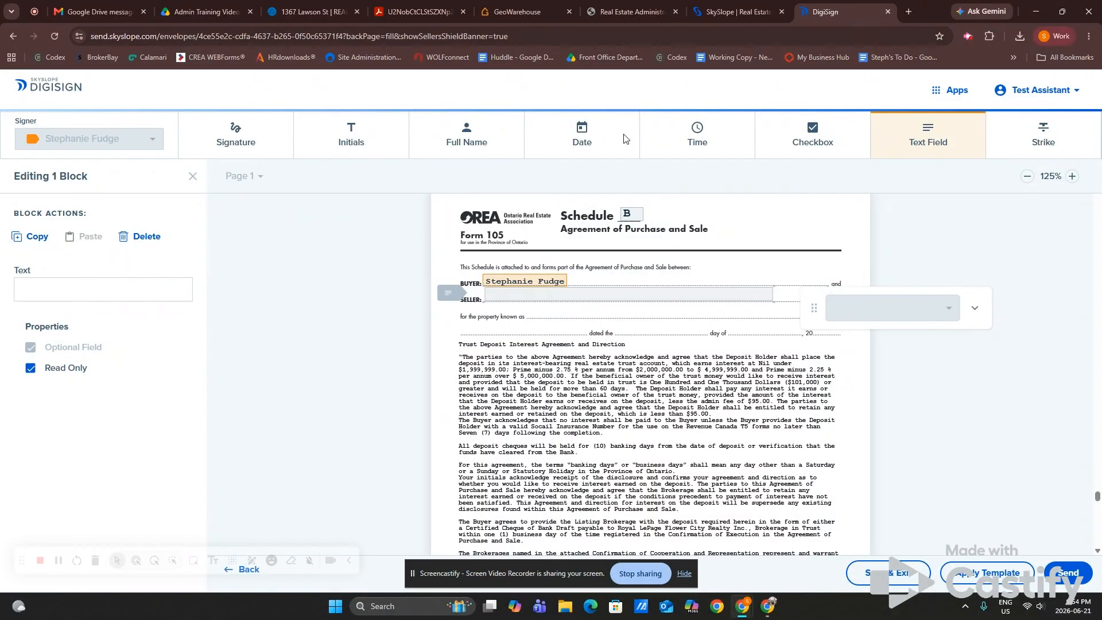
Paste the copied sellers' names into the SELLER text field and add another text field on the "for the property known as" line.
right_click(82, 292)
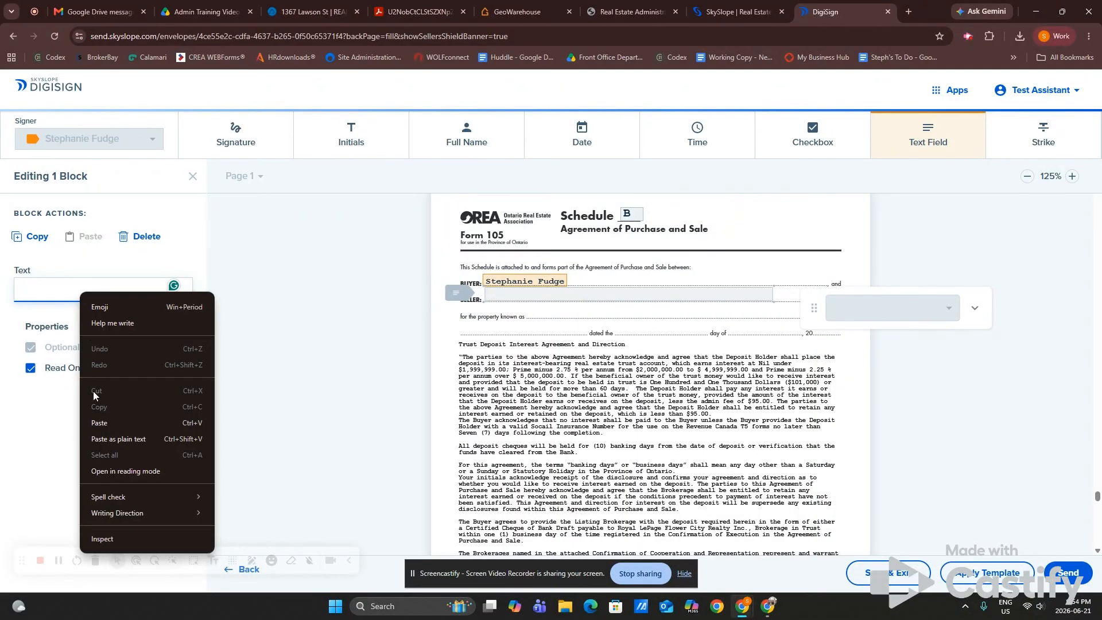
left_click(104, 423)
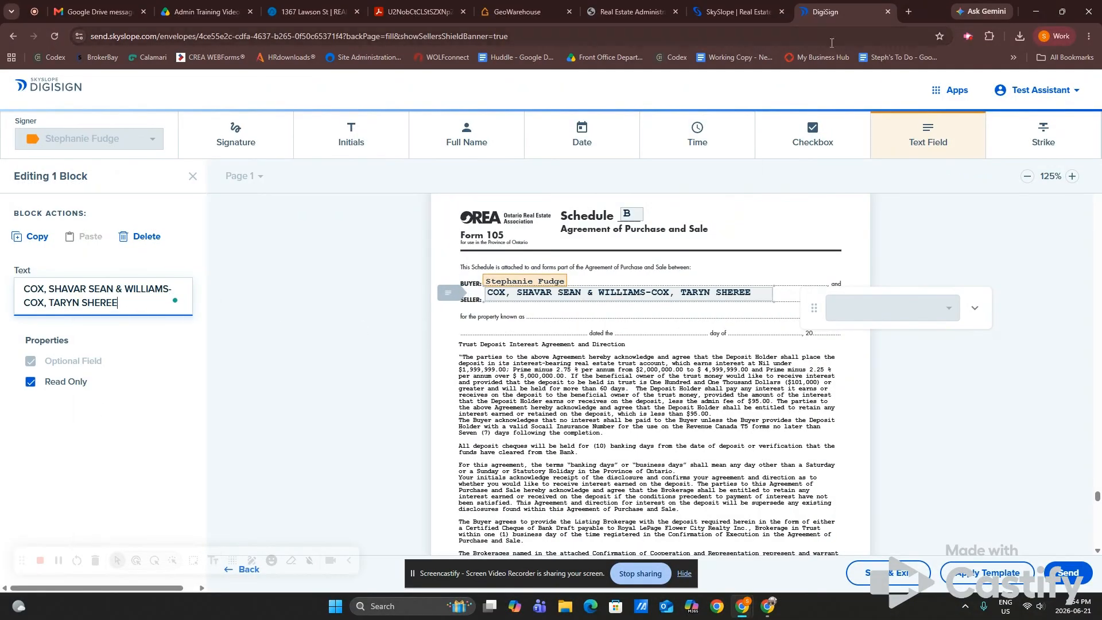
left_click(532, 310)
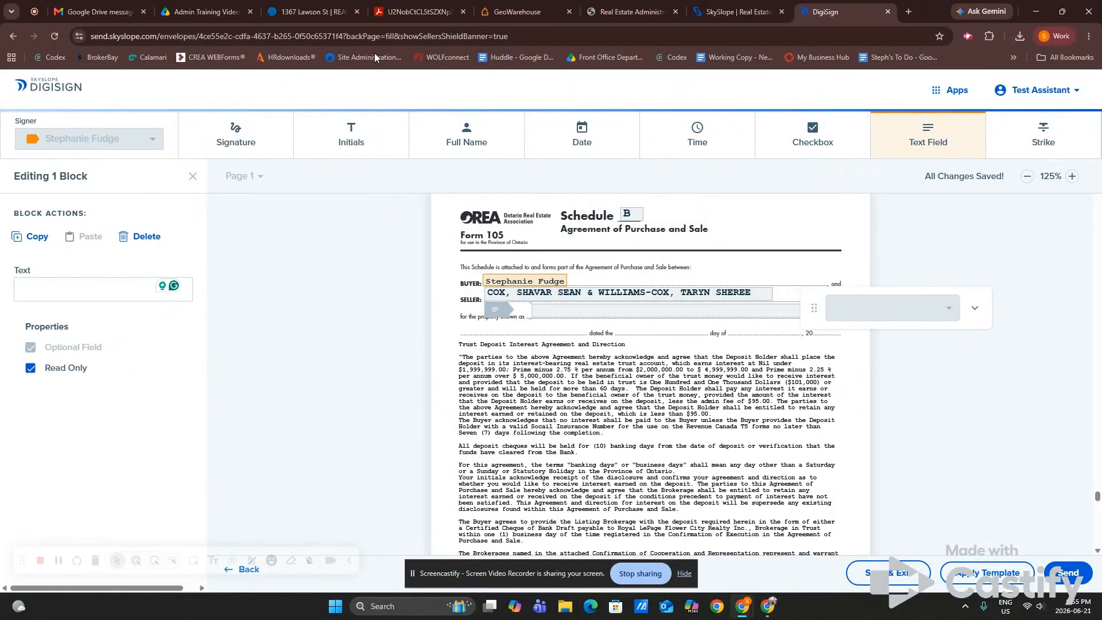
Switch to the REALM listing to copy the property's full address, then return to DigiSign and paste it into the property line's text field.
left_click(305, 12)
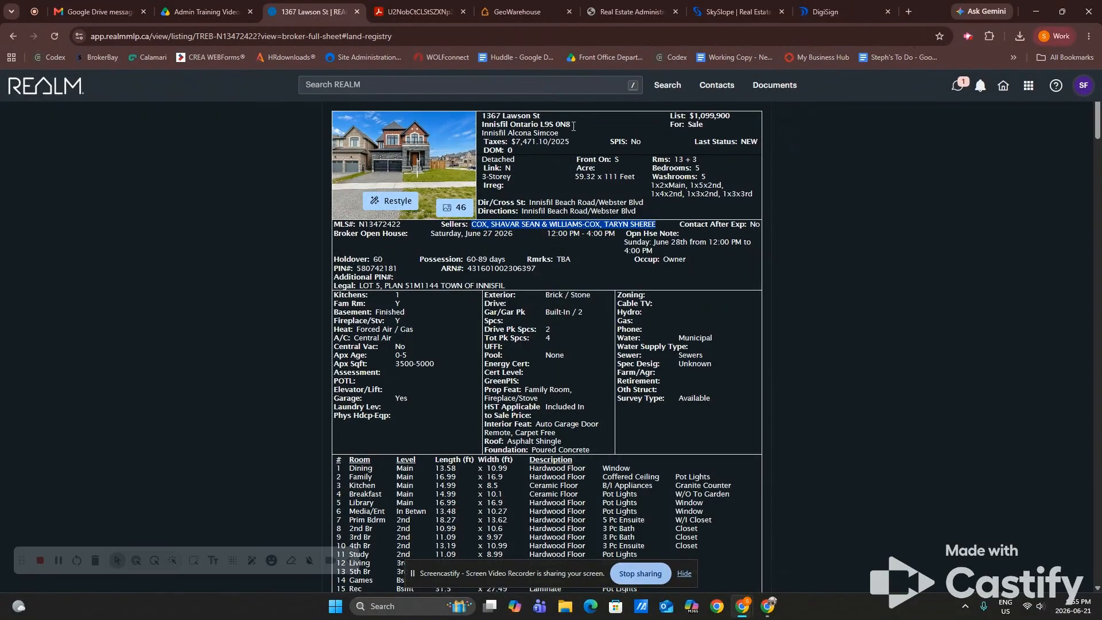
left_click_drag(483, 124, 528, 119)
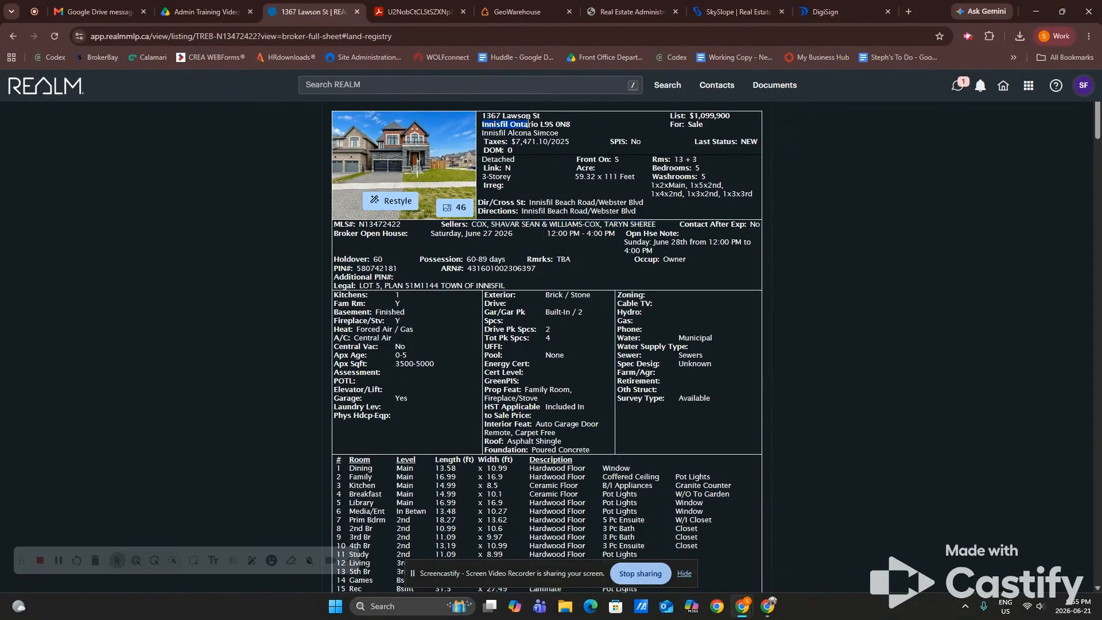
left_click(483, 117)
left_click_drag(546, 122, 569, 123)
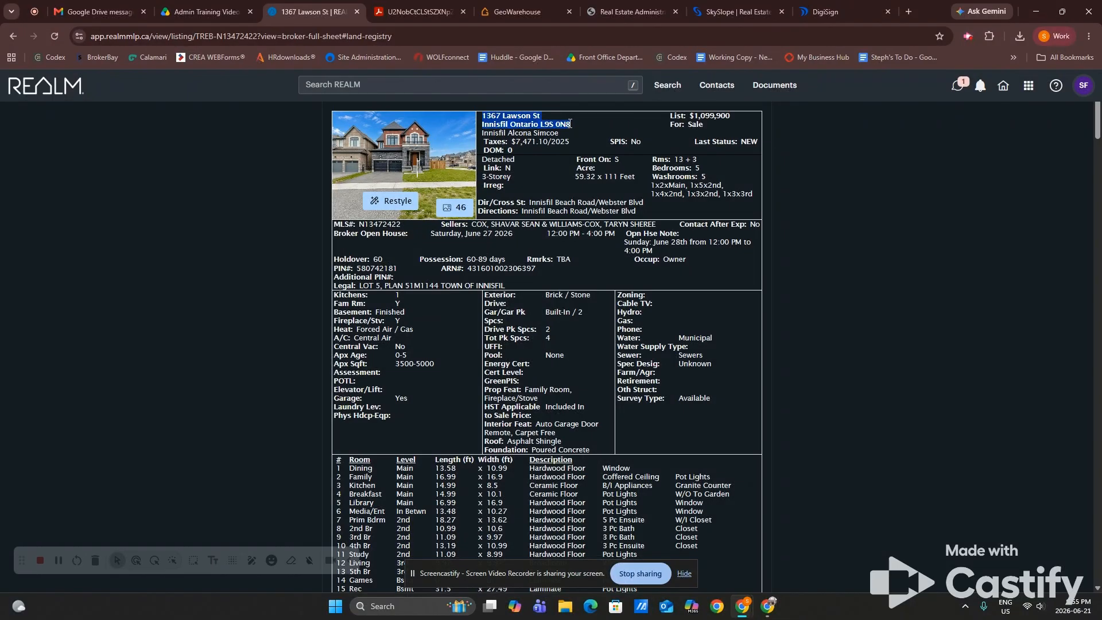
right_click(574, 125)
left_click(597, 139)
left_click(832, 11)
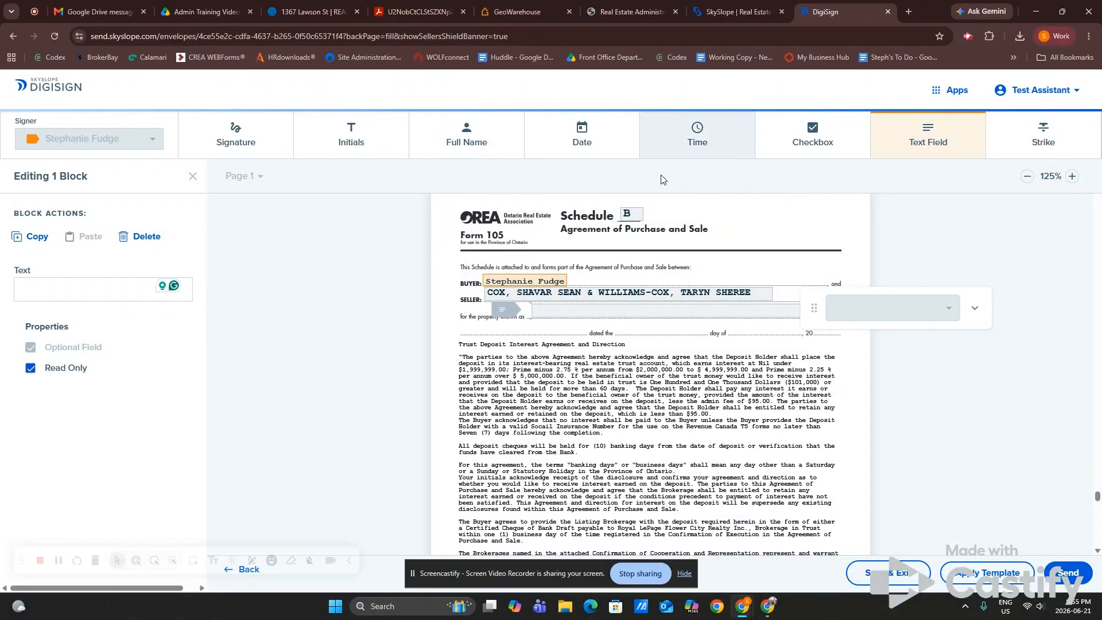
right_click(49, 292)
left_click(80, 421)
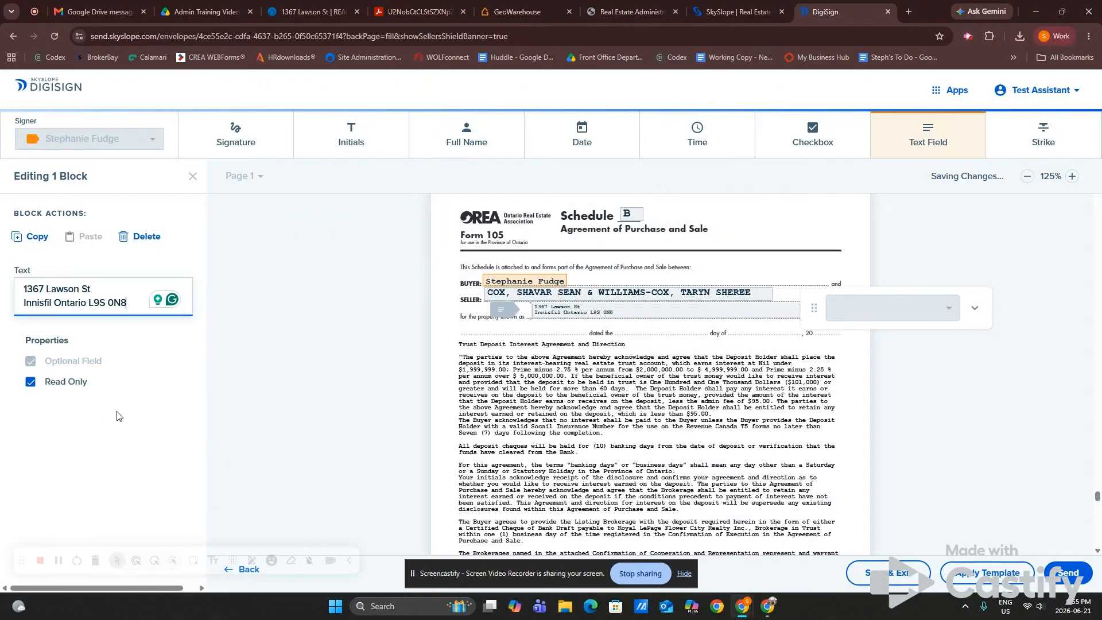
left_click(851, 258)
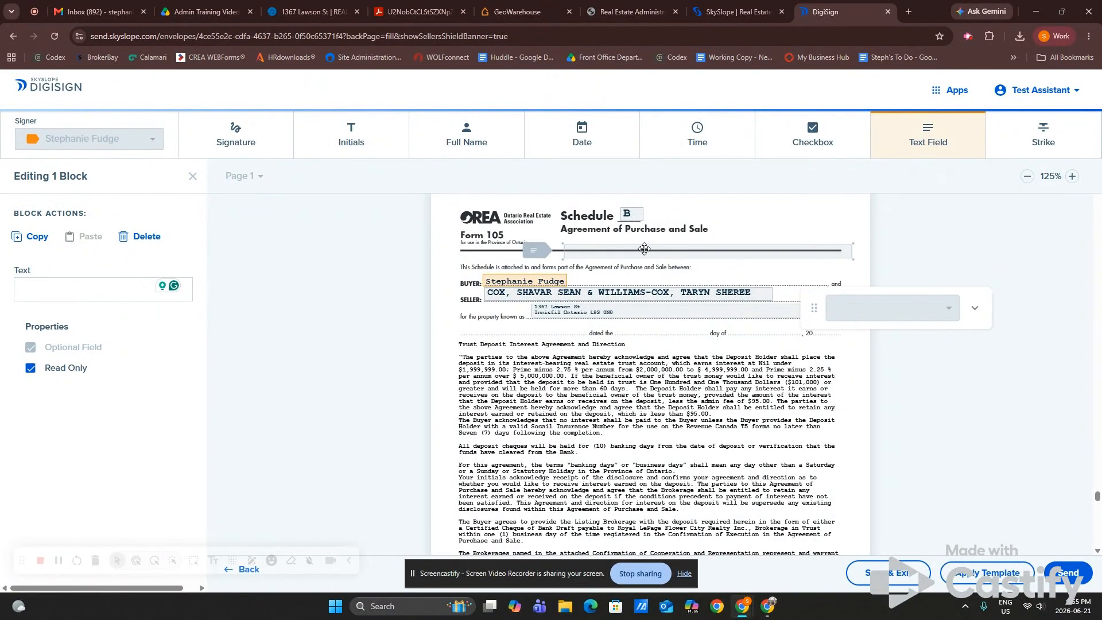
left_click(975, 309)
left_click(963, 347)
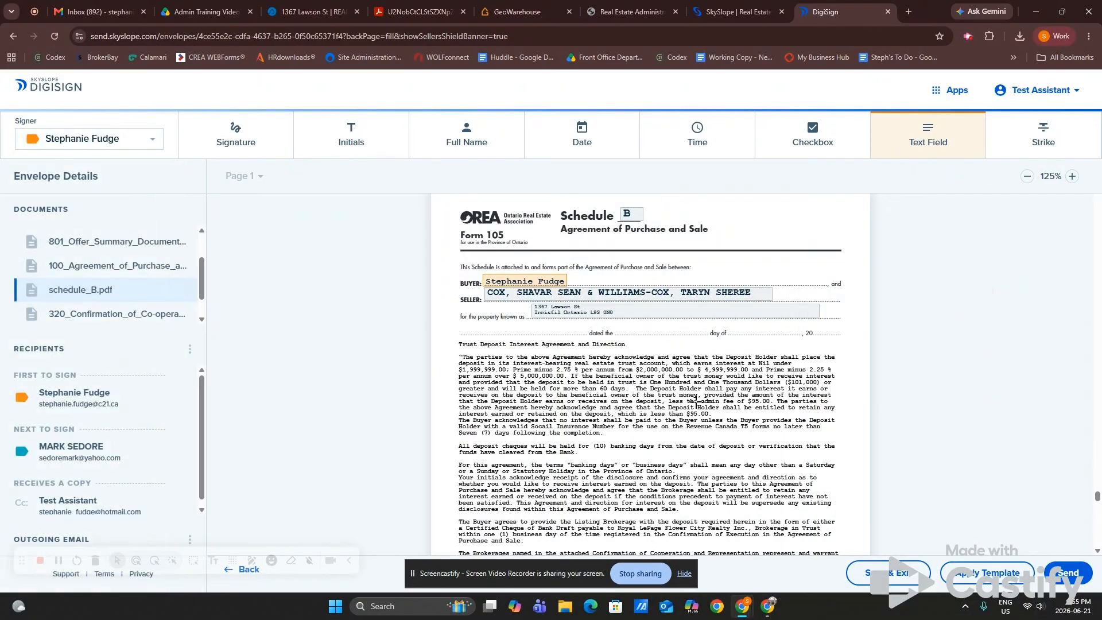
left_click(909, 139)
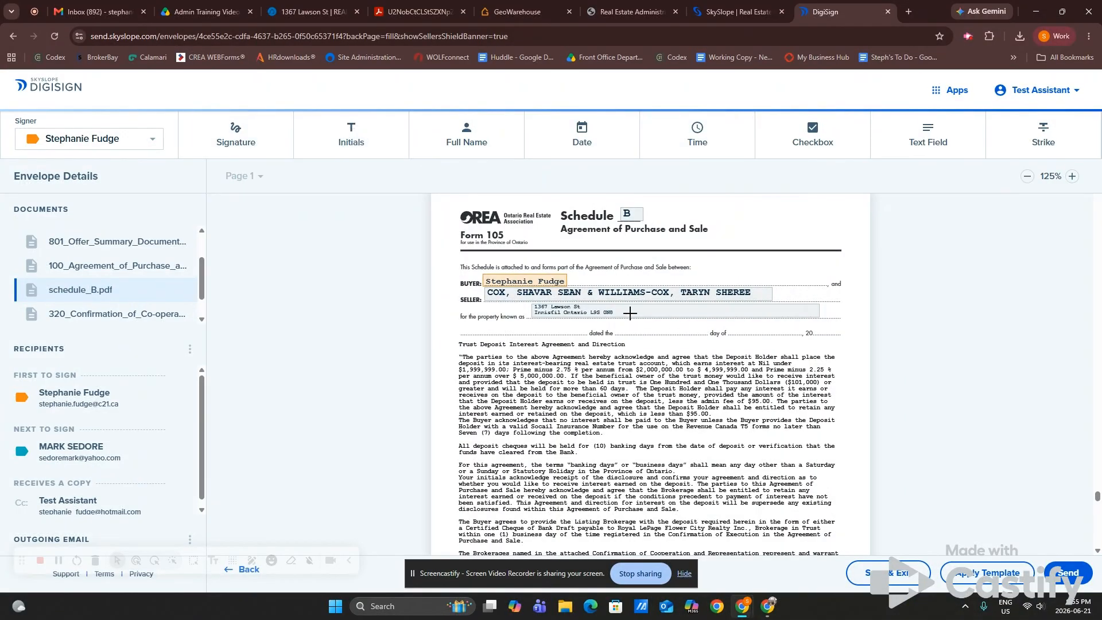
Add the buyer's date block after "dated the" on Form 105 and join the property address into a single line.
left_click(597, 144)
left_click(627, 333)
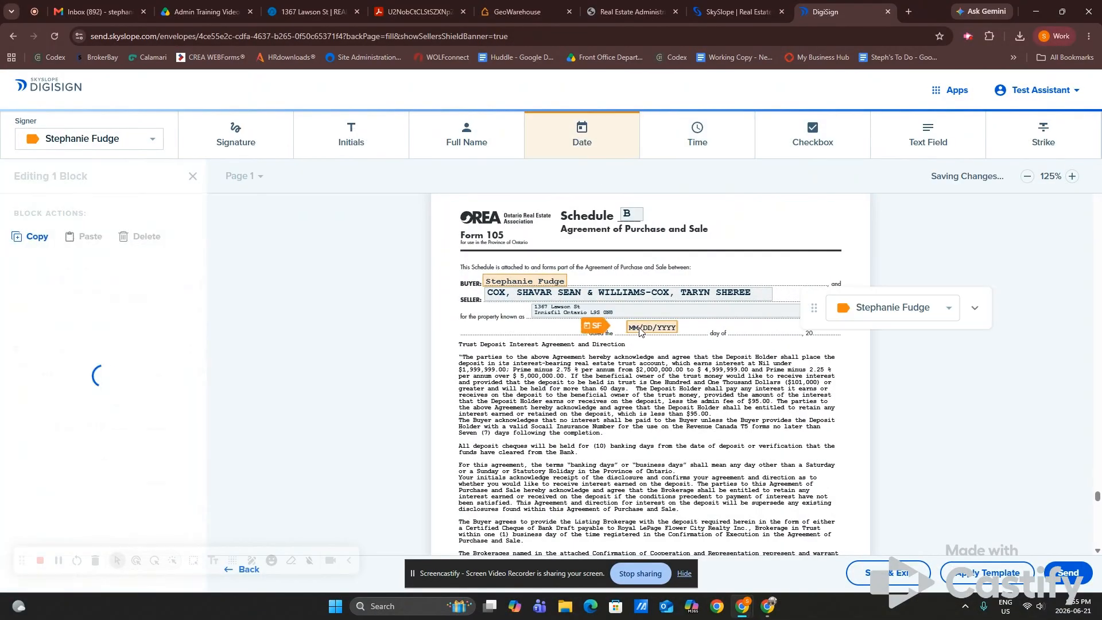
left_click(562, 311)
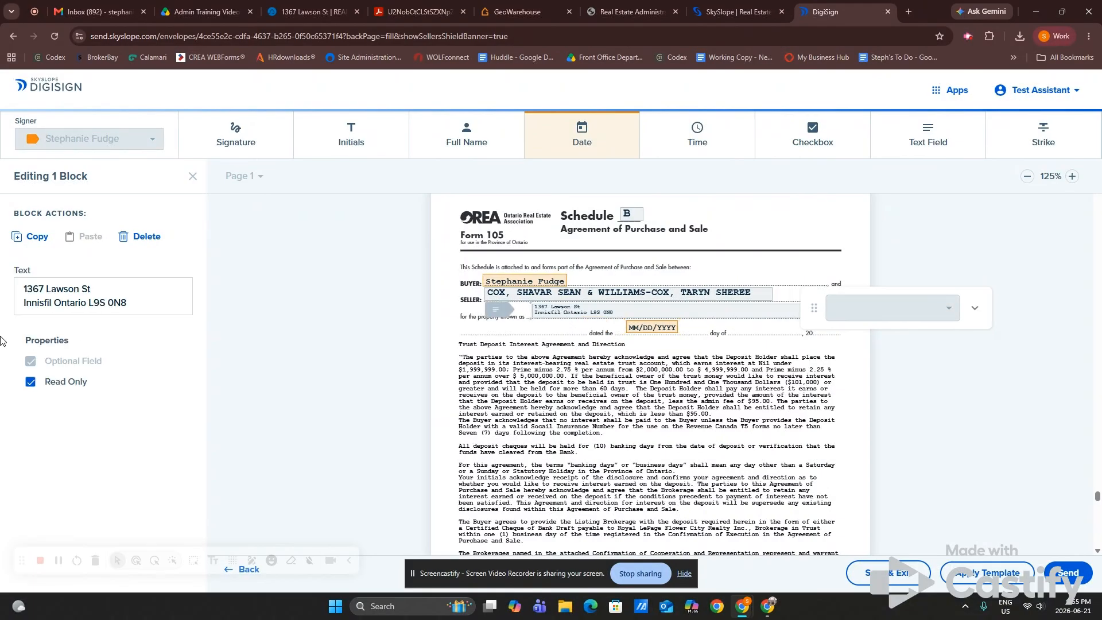
left_click(24, 303)
key("BackSpace")
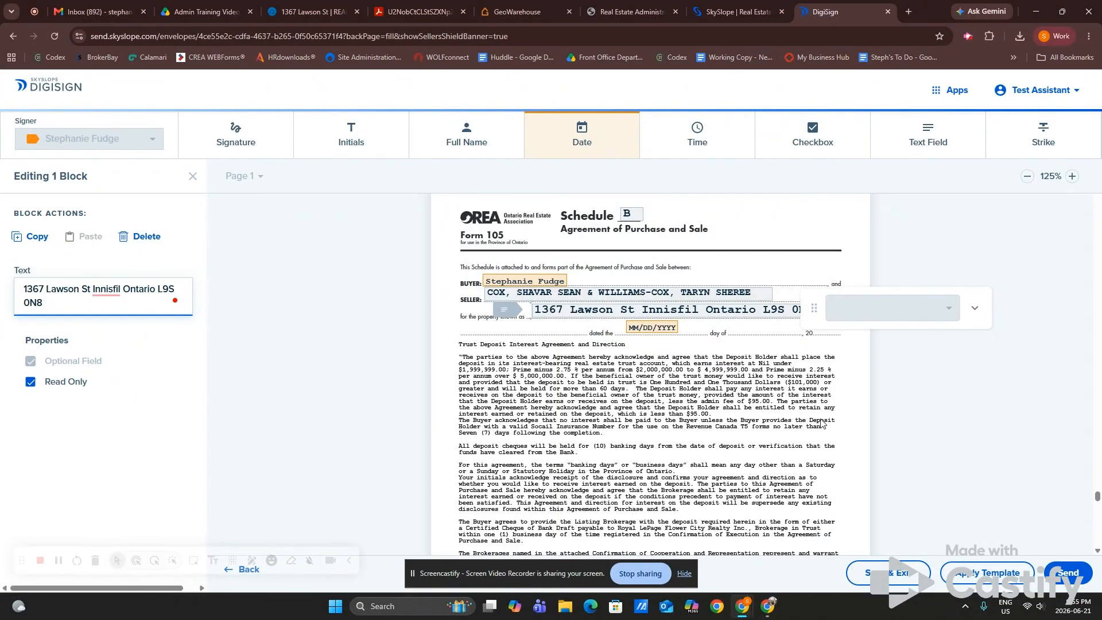
Reduce the heights of the SELLER names, property address and date blocks on Form 105 to fit their lines.
scroll(514, 310, "down", 1)
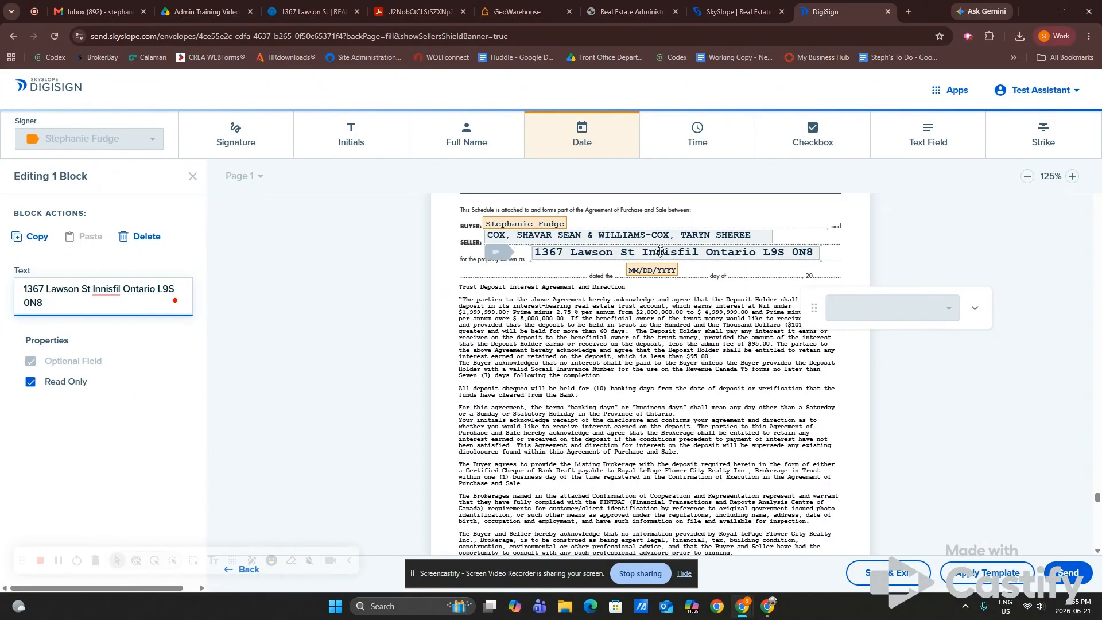
left_click(605, 236)
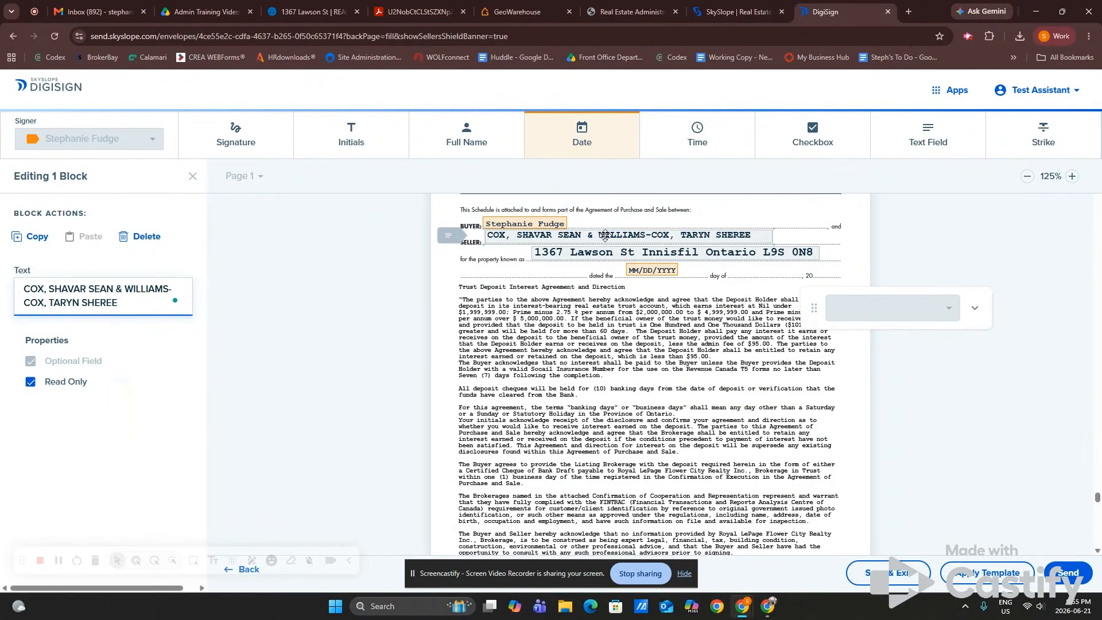
left_click(610, 236)
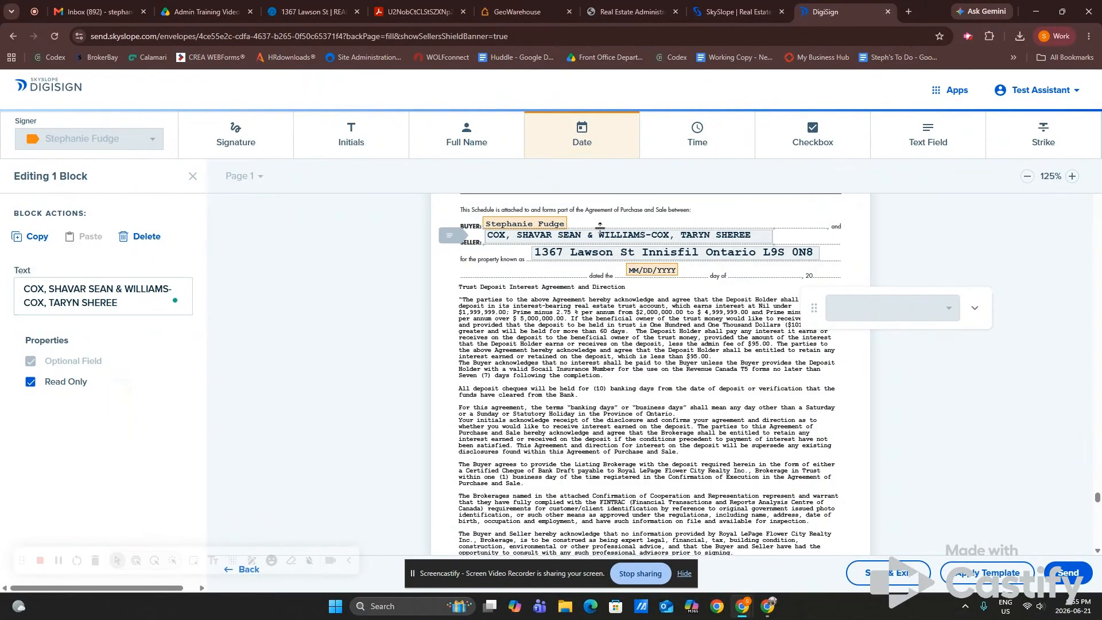
left_click_drag(603, 228, 597, 249)
left_click(599, 248)
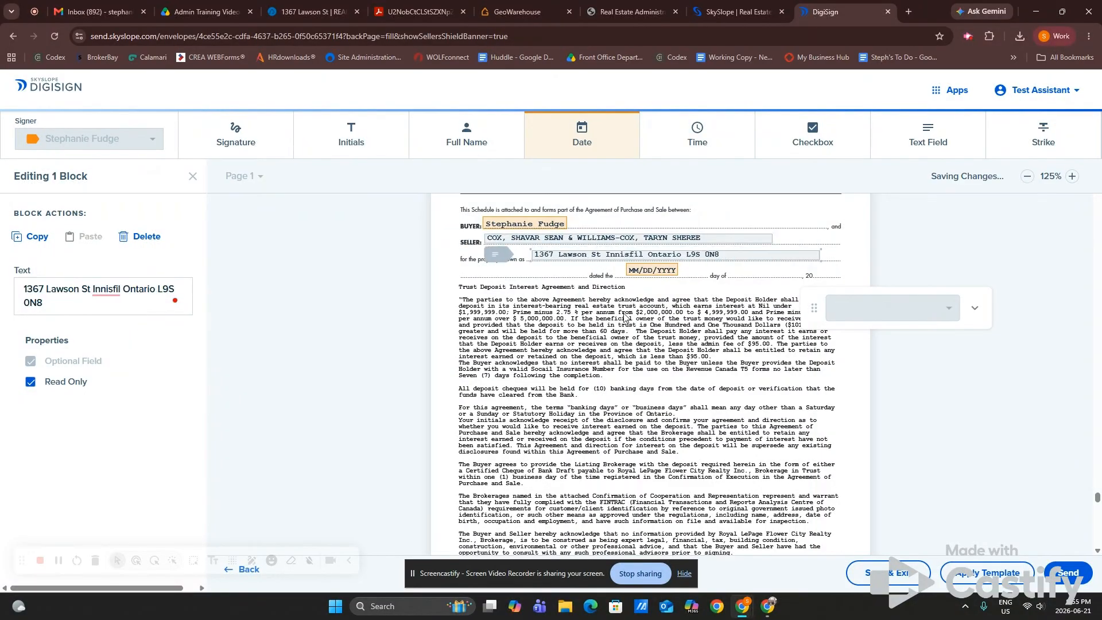
left_click(544, 223)
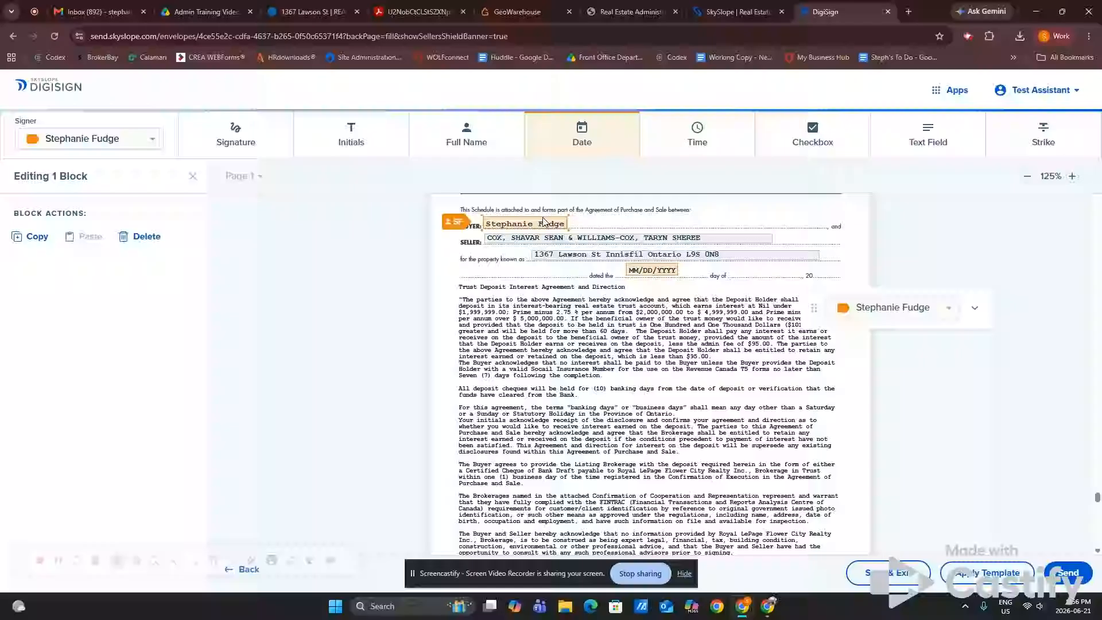
left_click(657, 269)
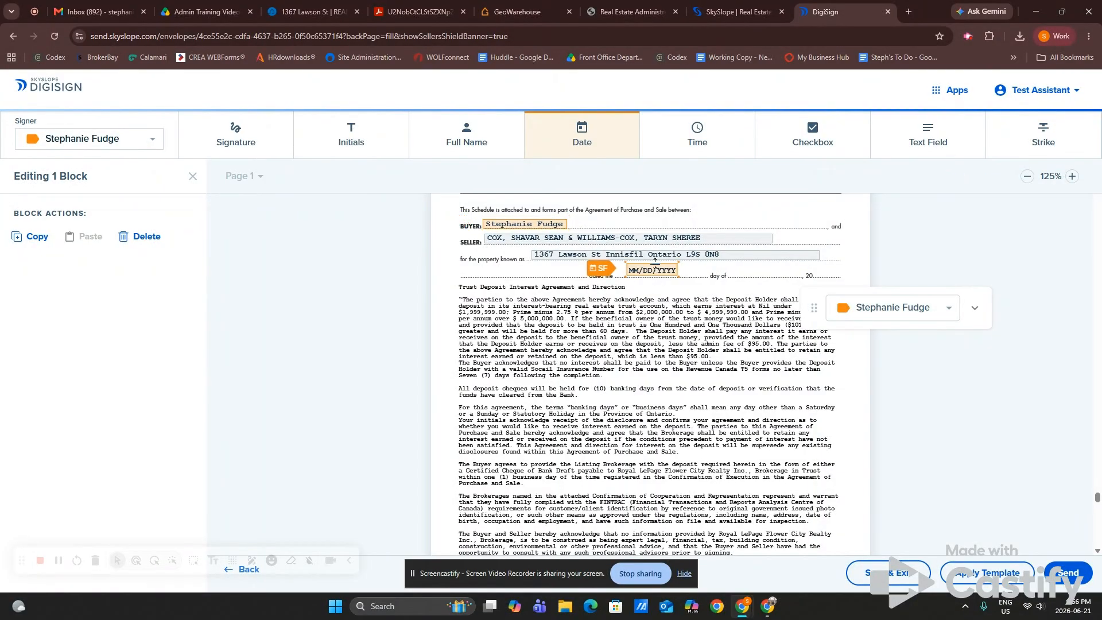
left_click_drag(656, 263, 658, 272)
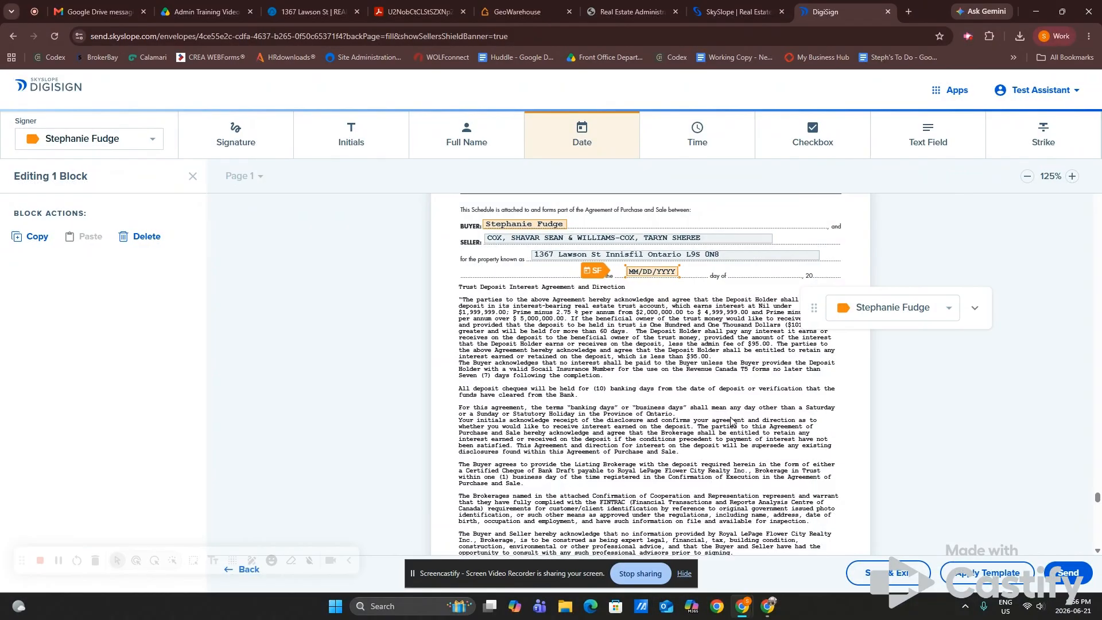
Add the buyer's initials block in the "Initials of Buyer(s)" oval on Form 105.
scroll(732, 422, "down", 3)
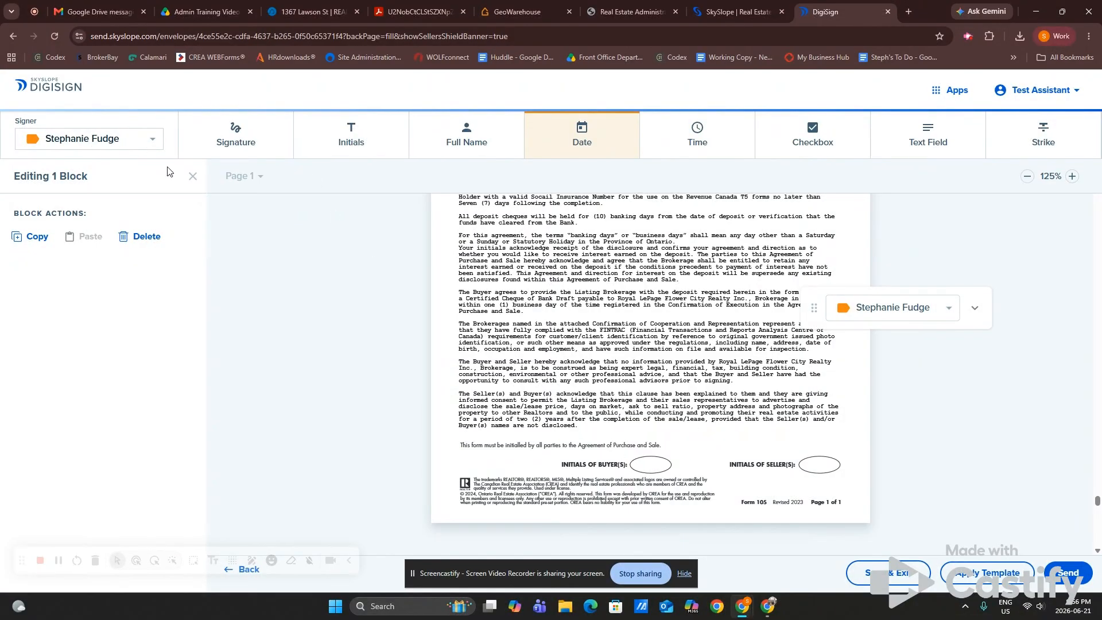
left_click(350, 140)
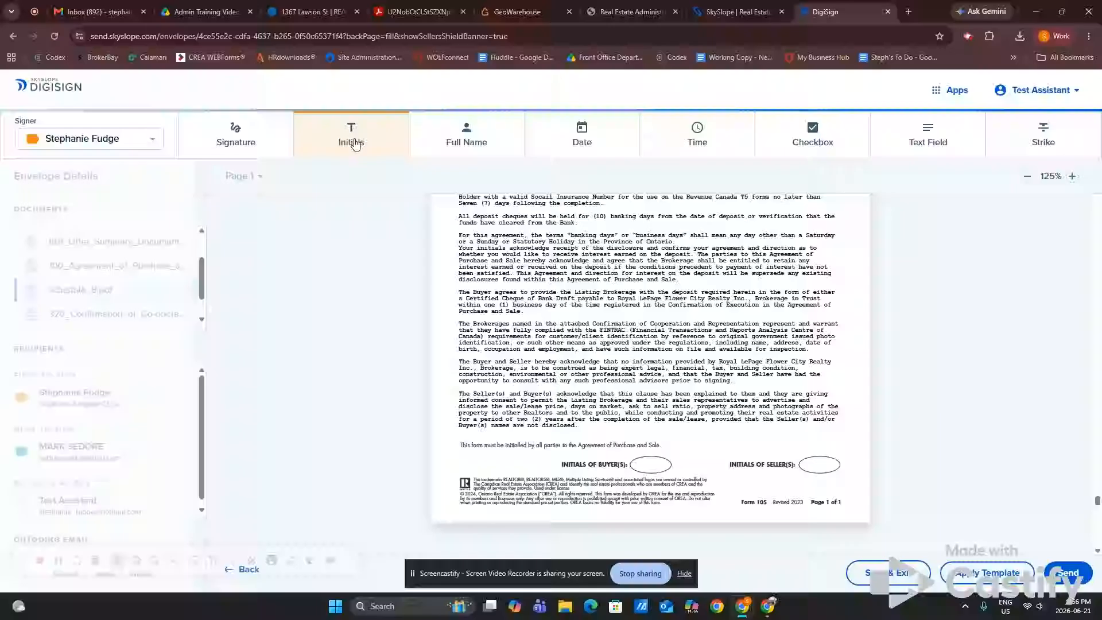
left_click(640, 472)
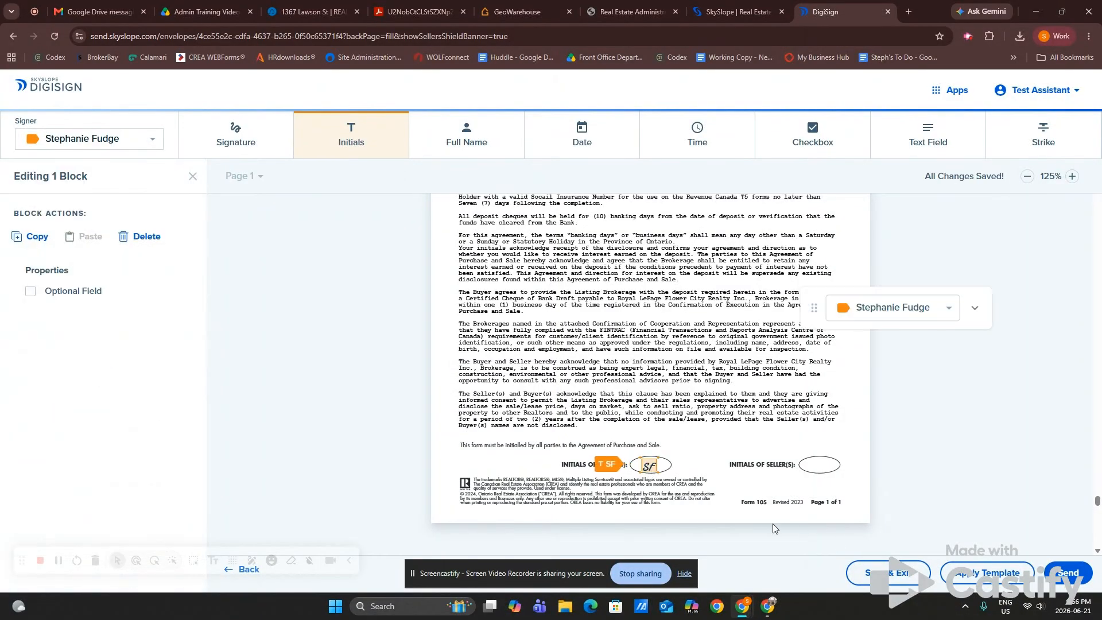
Add buyer initials blocks on Form 127 for not including a condition, financing, sale of the Buyer's property, and home inspection report.
scroll(773, 524, "down", 4)
scroll(775, 518, "down", 8)
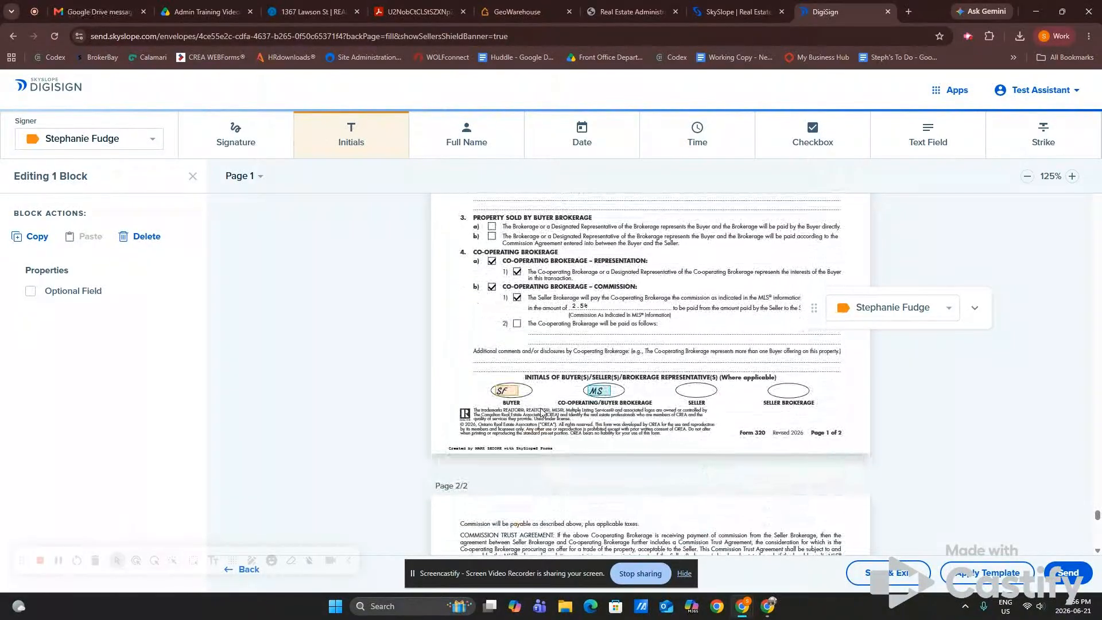
scroll(530, 371, "down", 6)
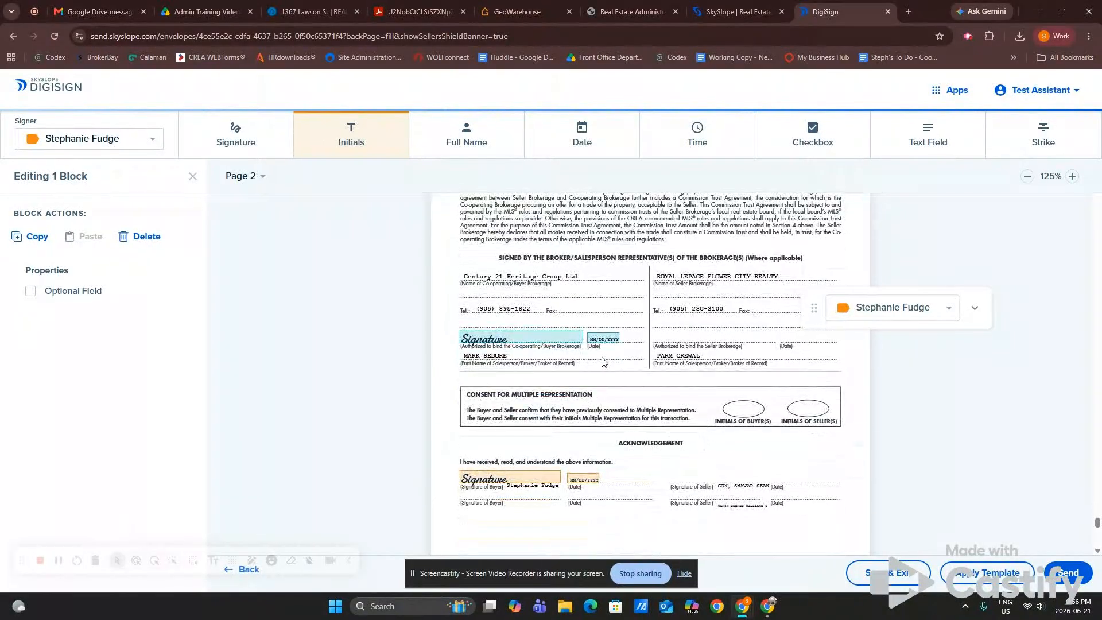
scroll(672, 475, "down", 6)
scroll(675, 476, "down", 5)
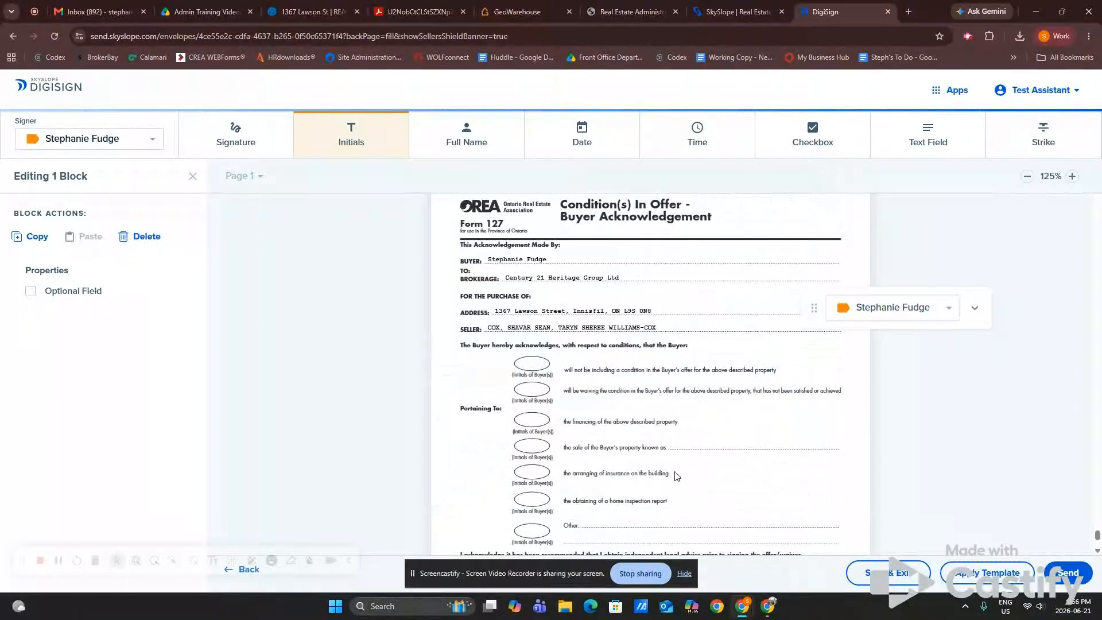
scroll(683, 476, "up", 1)
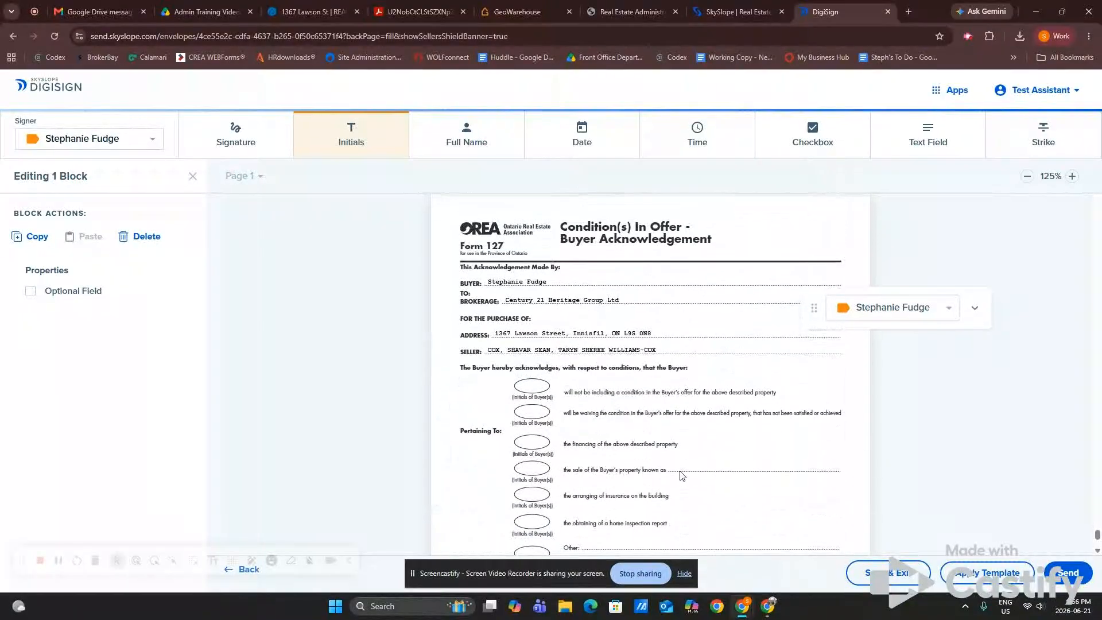
scroll(607, 428, "down", 1)
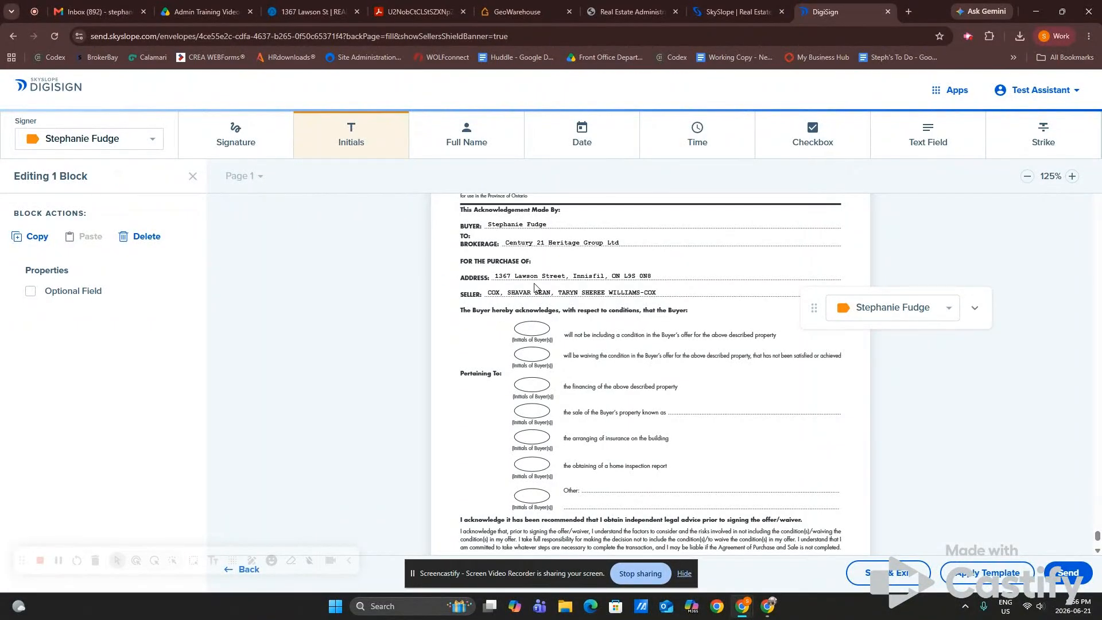
left_click(529, 327)
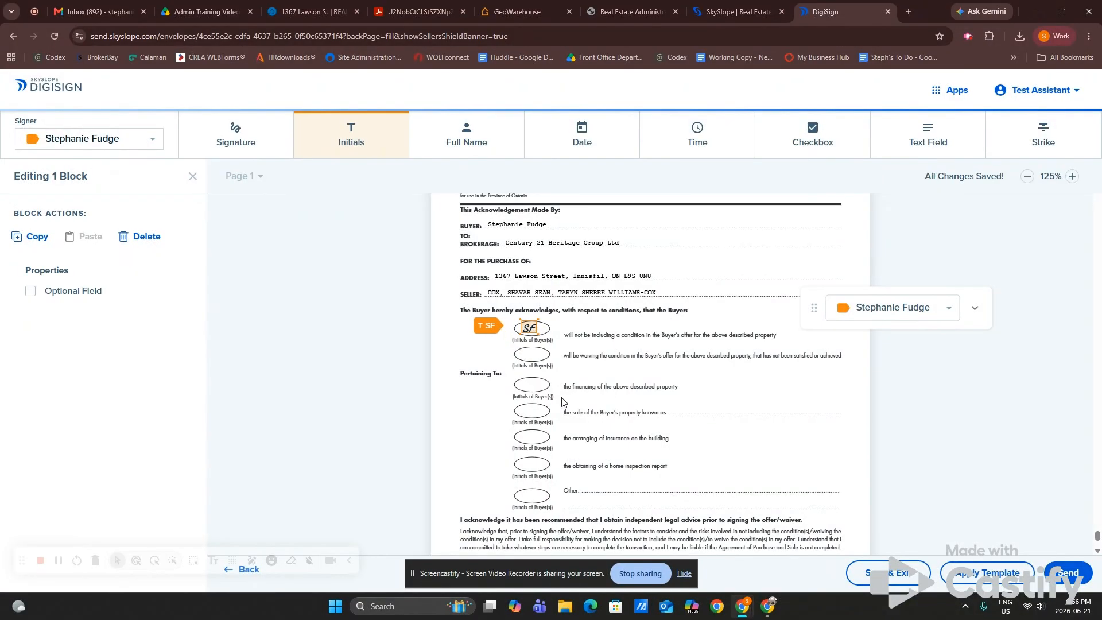
left_click(531, 385)
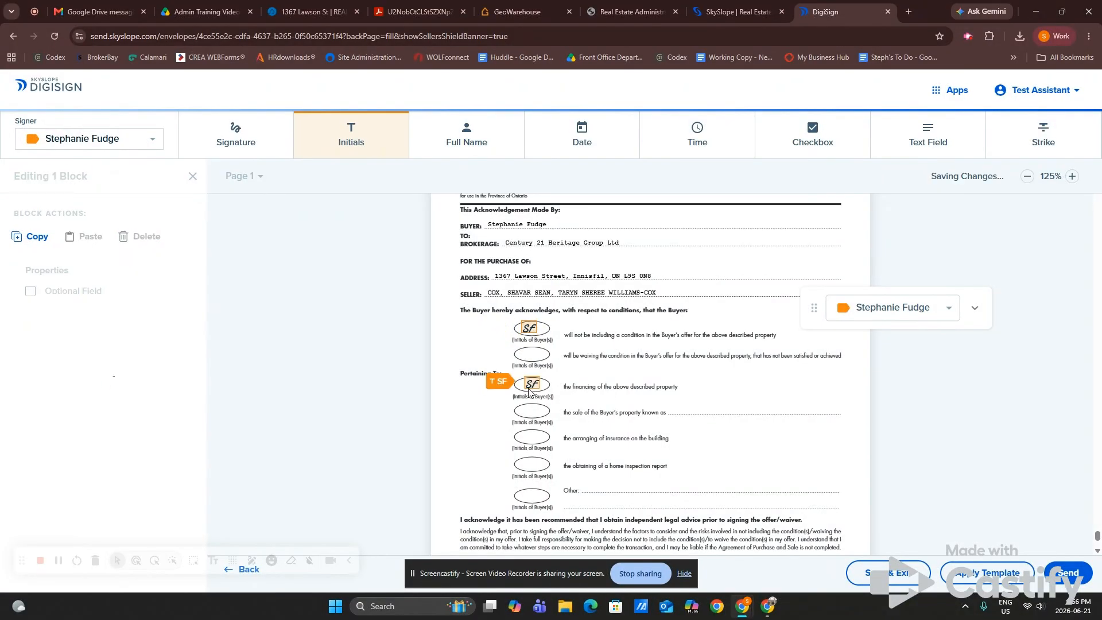
left_click(536, 464)
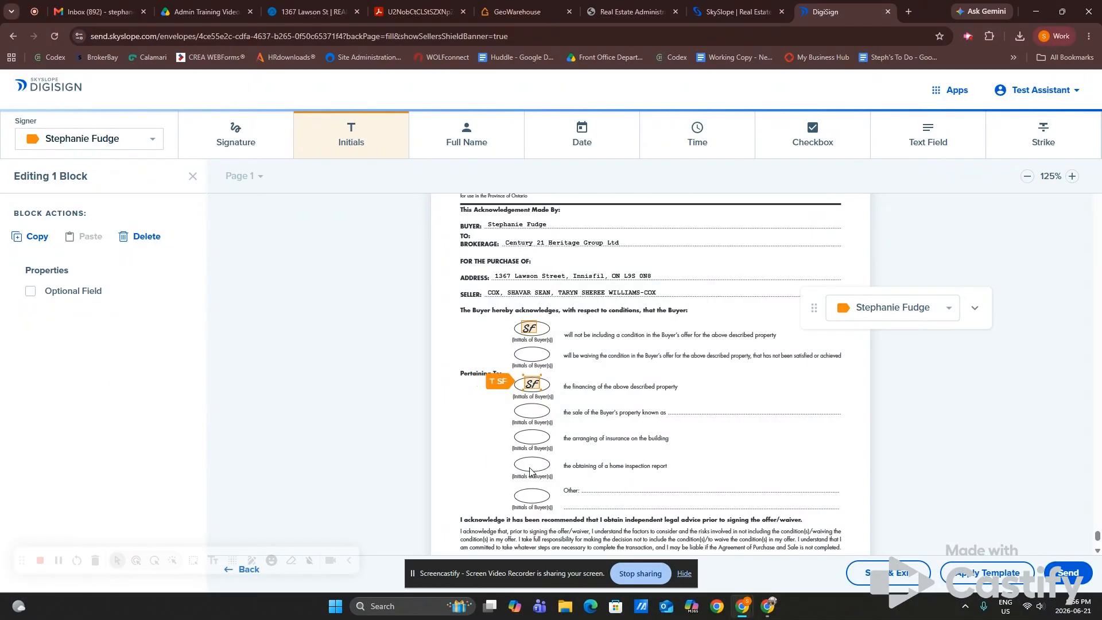
left_click(531, 410)
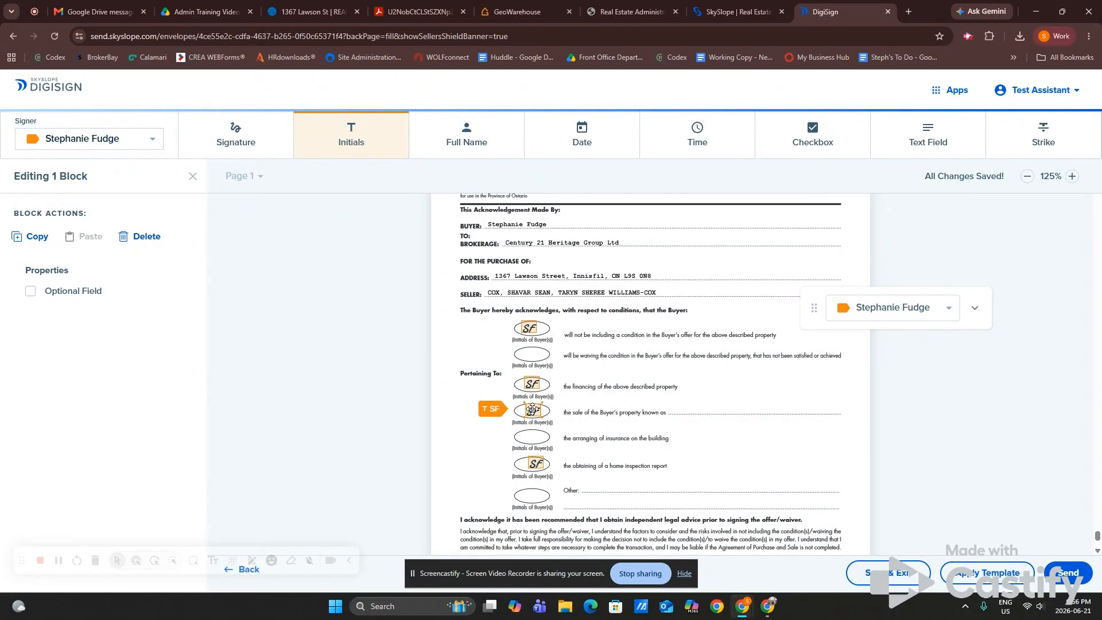
Add a read-only text block with the Buyer's existing property address on Form 127's "the sale of the Buyer's property known as" line.
left_click(925, 141)
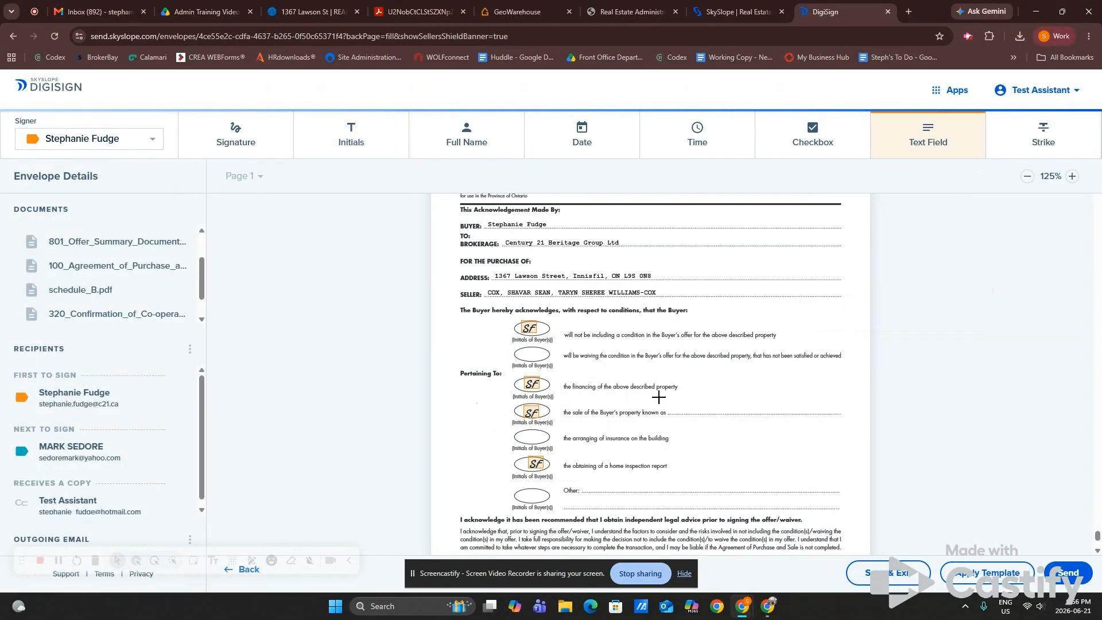
left_click_drag(671, 412, 836, 413)
left_click(59, 288)
type("123 Test St., Bradfr")
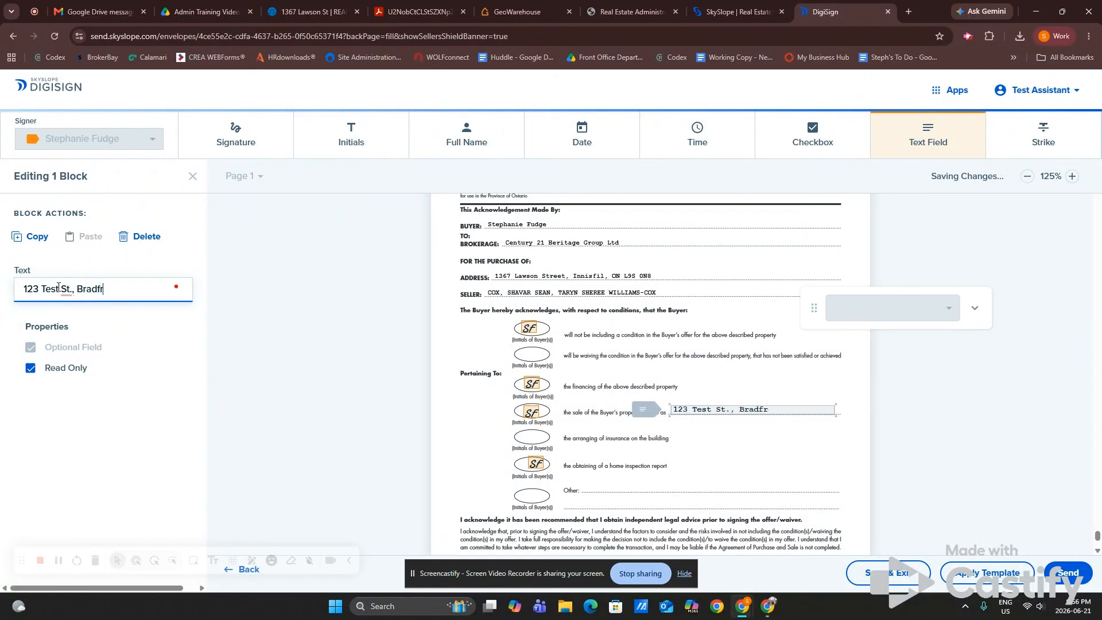
key("BackSpace")
type("ord On")
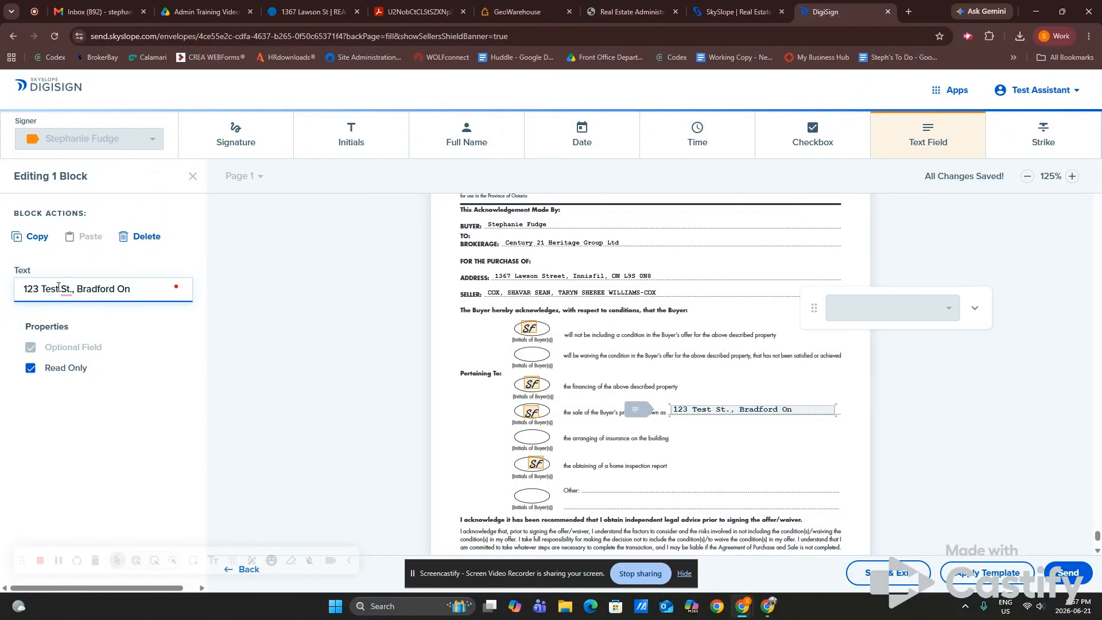
scroll(638, 322, "down", 3)
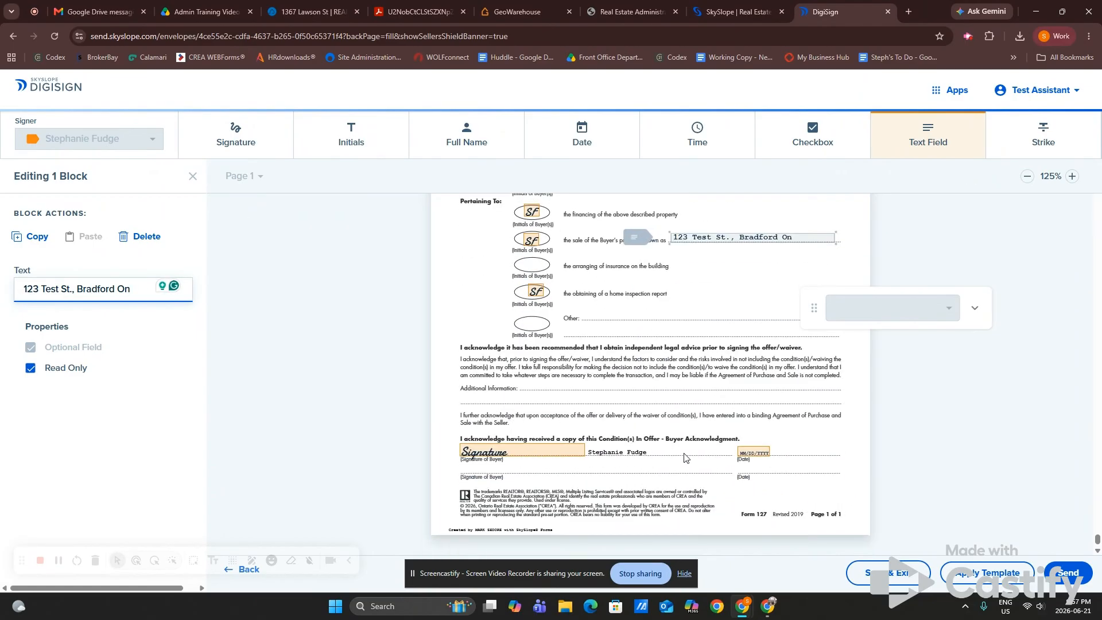
scroll(804, 477, "down", 1)
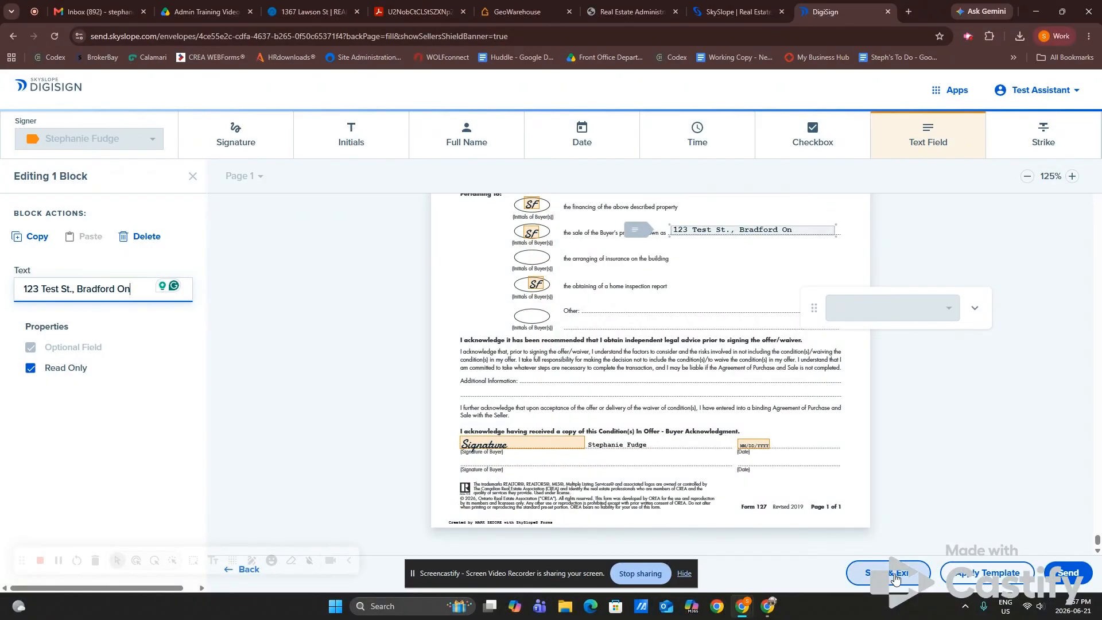
Save and exit the envelope, and return to the list of all files.
left_click(894, 578)
left_click(602, 109)
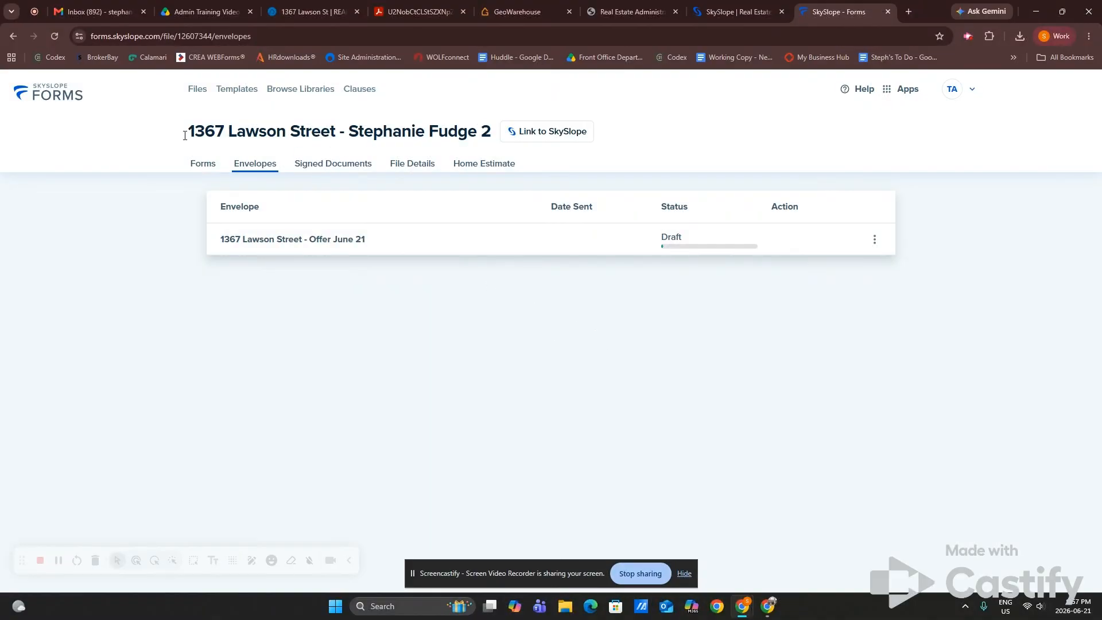
left_click(60, 103)
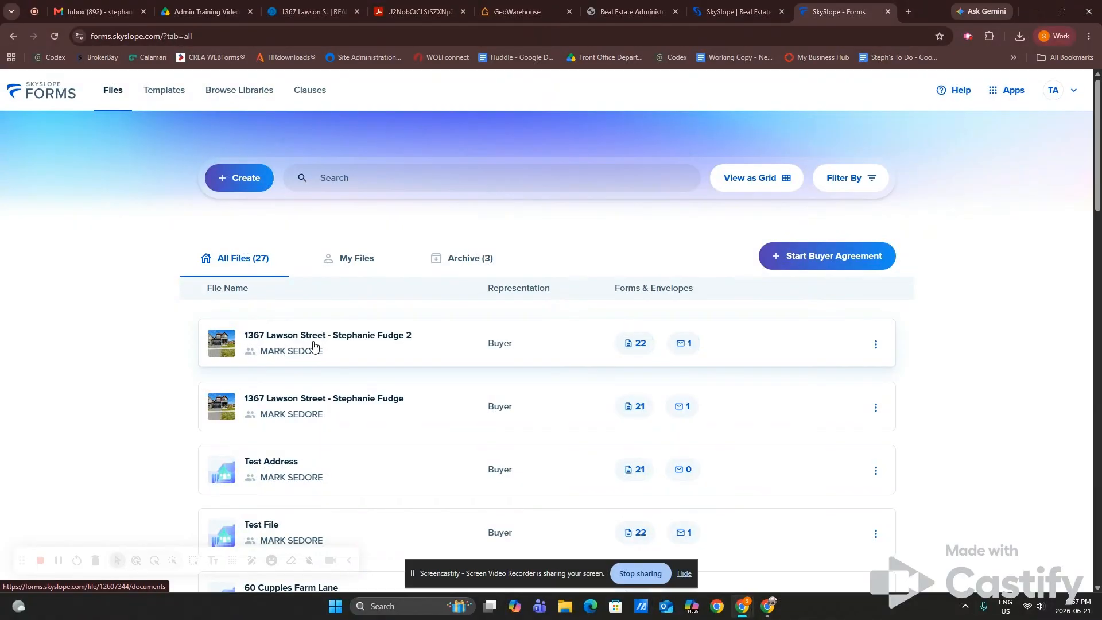
Reopen the draft "Offer June 21" envelope from the first file in the list.
left_click(318, 347)
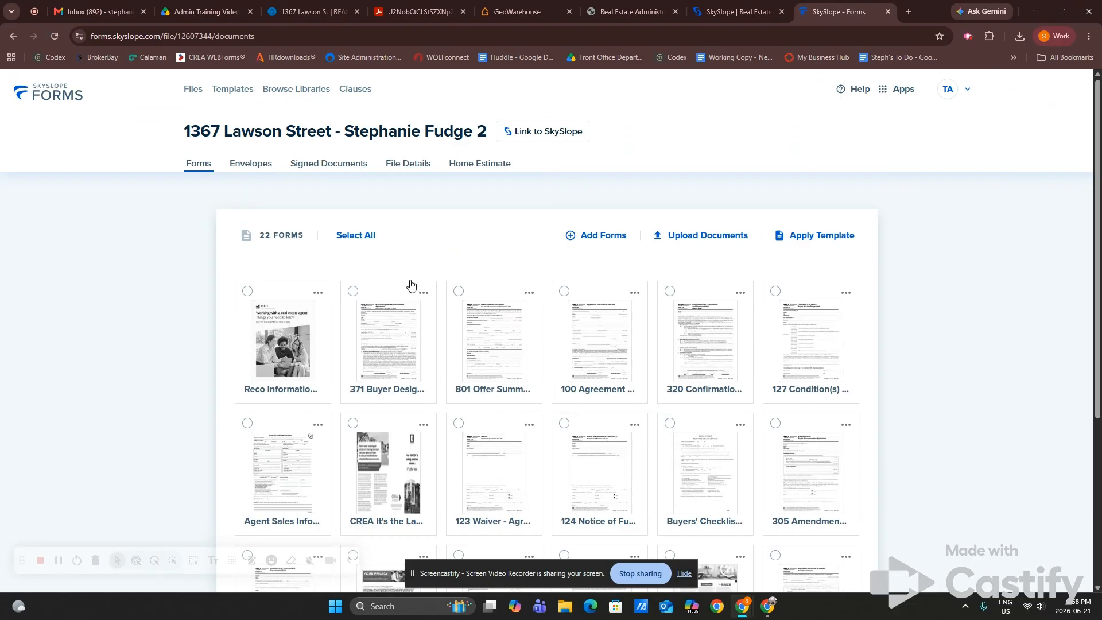
left_click(259, 171)
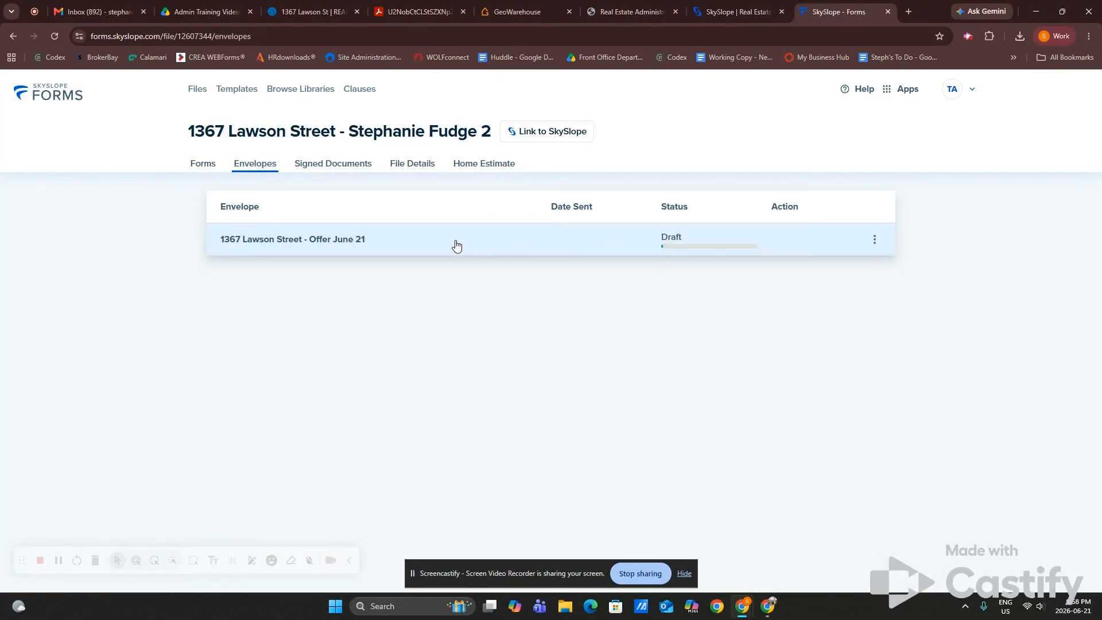
left_click(384, 241)
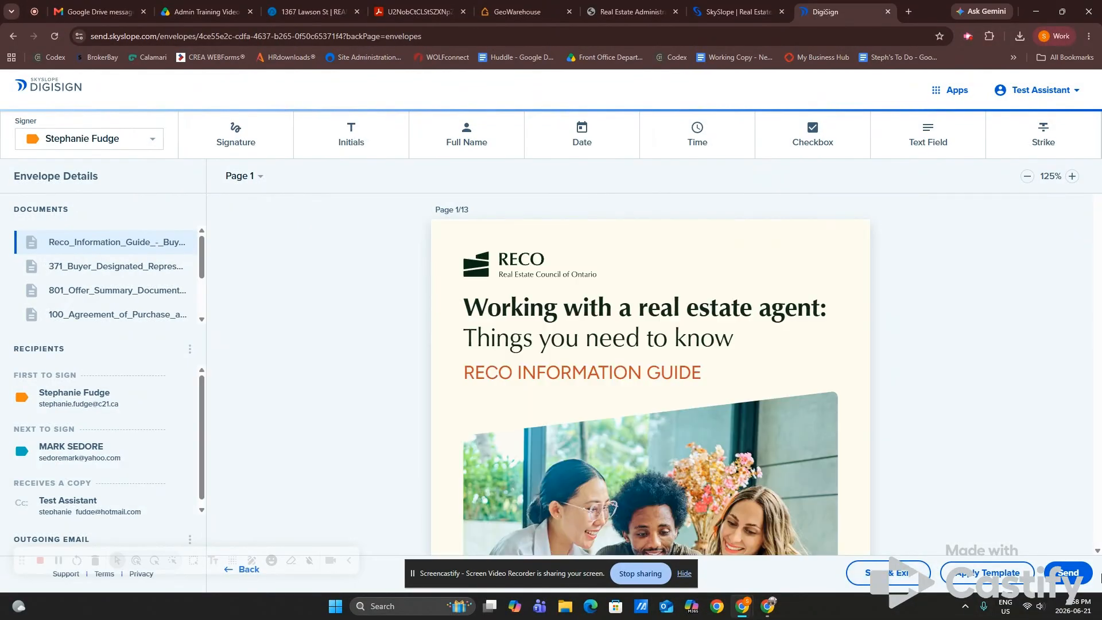
Send the envelope for signatures with the email subject "Offer for Lawson - June 21st" and the default message.
left_click(1072, 577)
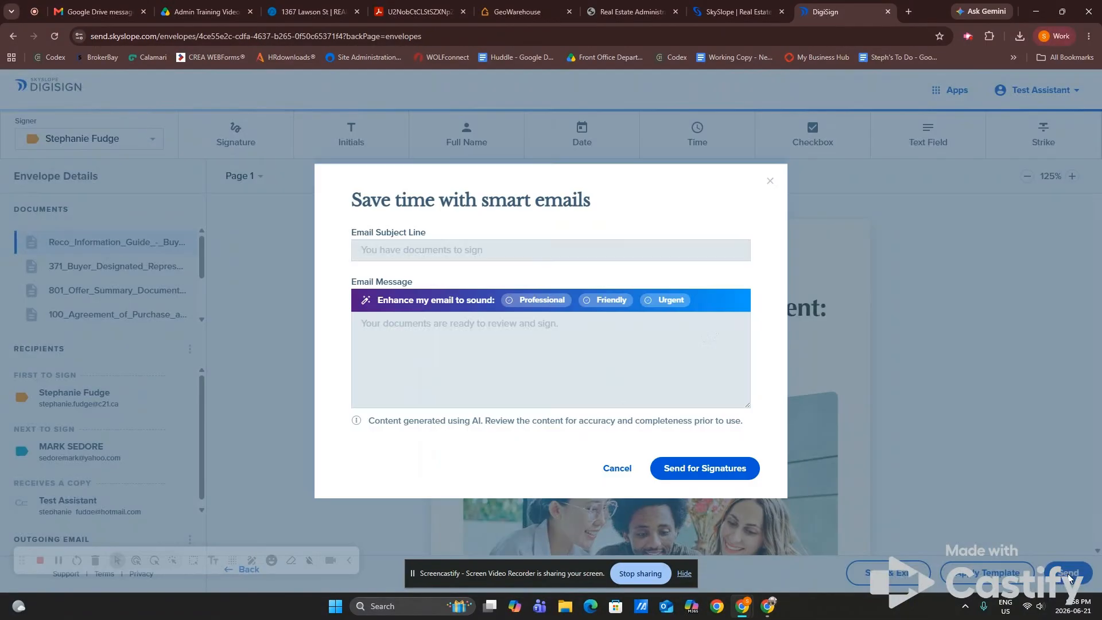
left_click_drag(489, 249, 343, 252)
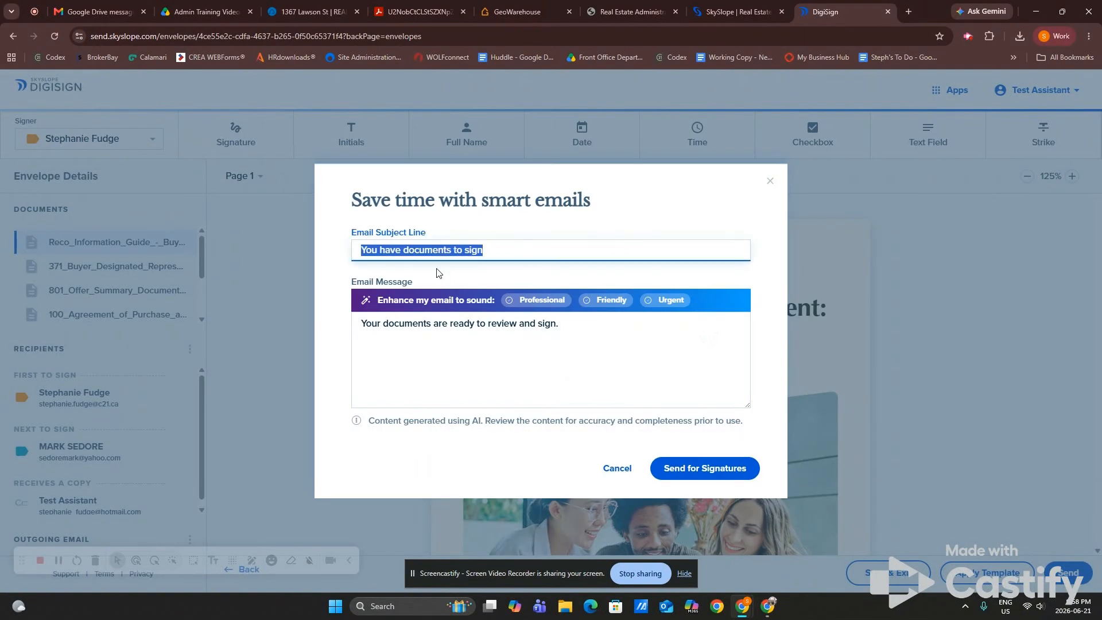
type("Offer for Lawson - June 21st")
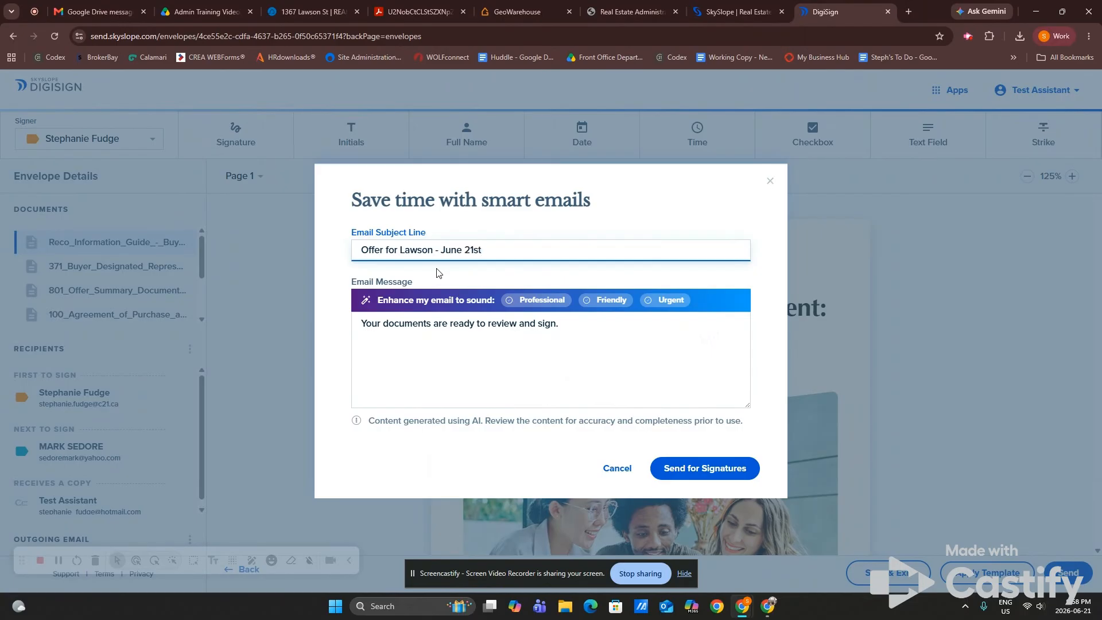
left_click(494, 333)
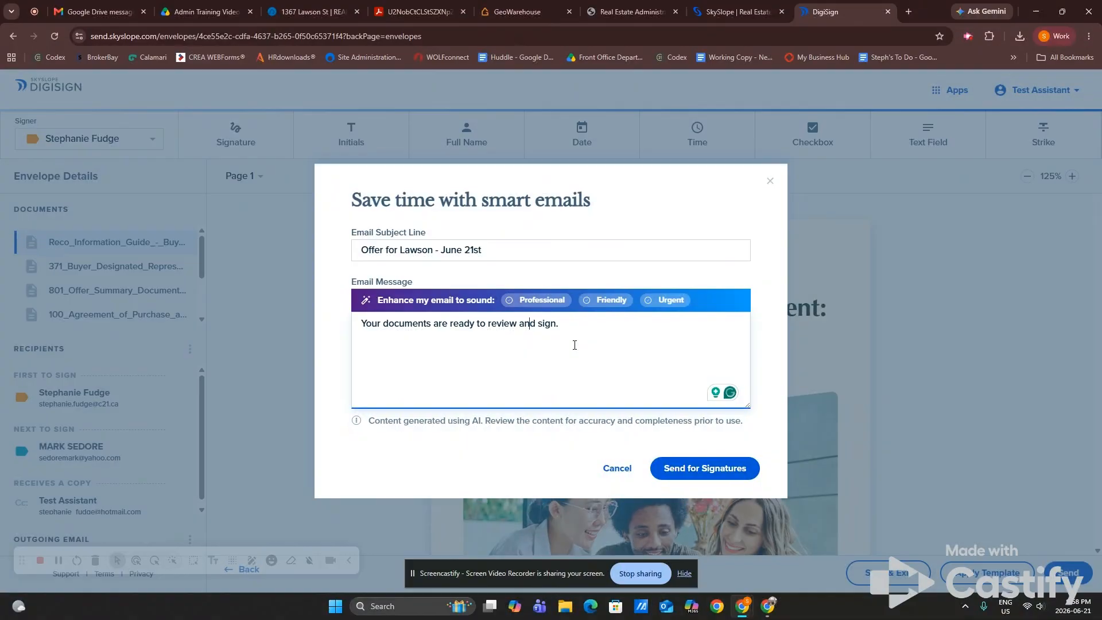
left_click(705, 470)
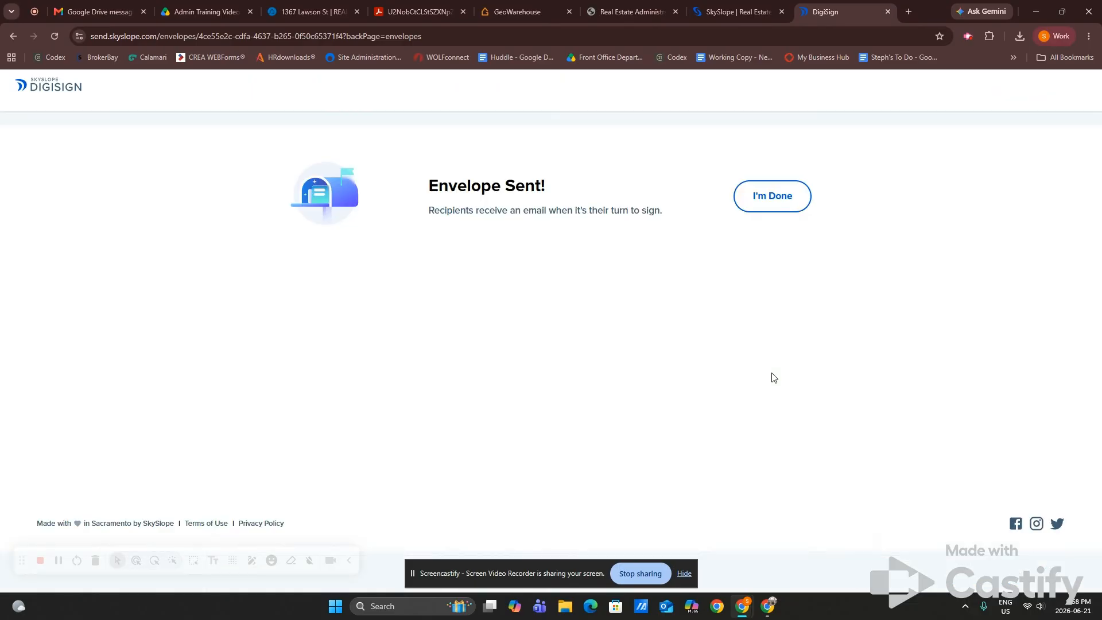
left_click(757, 200)
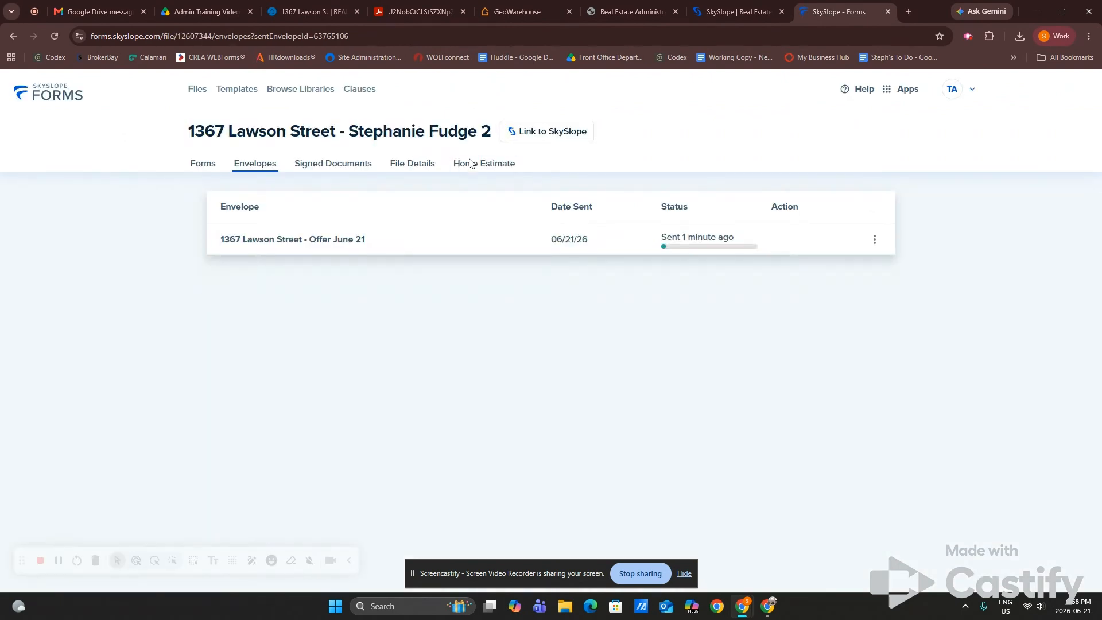
Through Remind and Resend on the sent envelope, change the domain of the first signing group's recipient email to century21.ca.
left_click(256, 164)
left_click(873, 244)
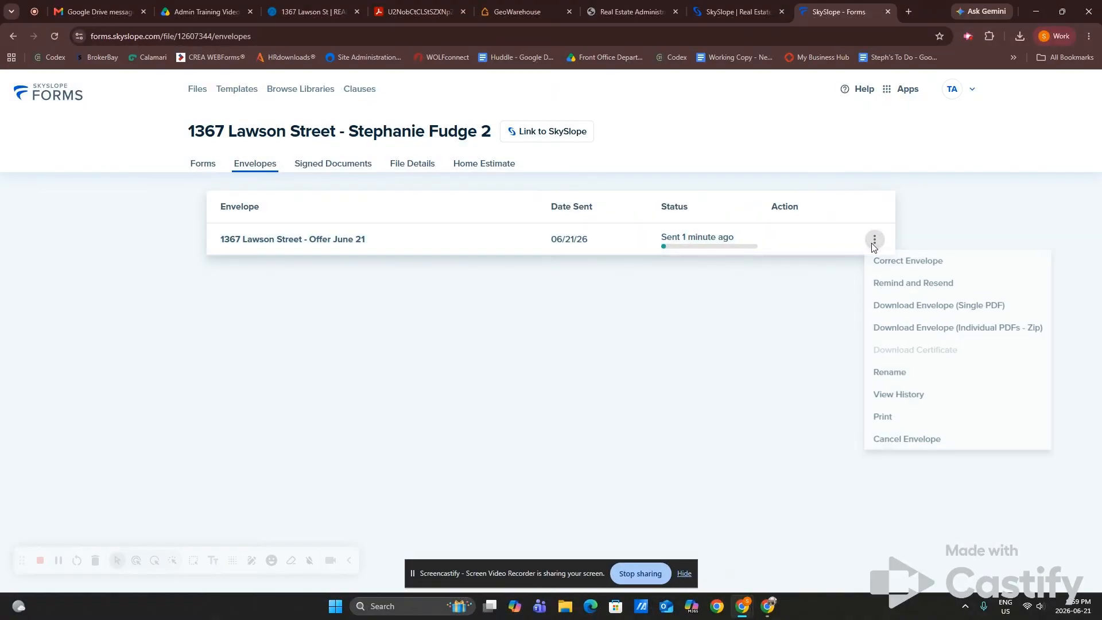
left_click(909, 290)
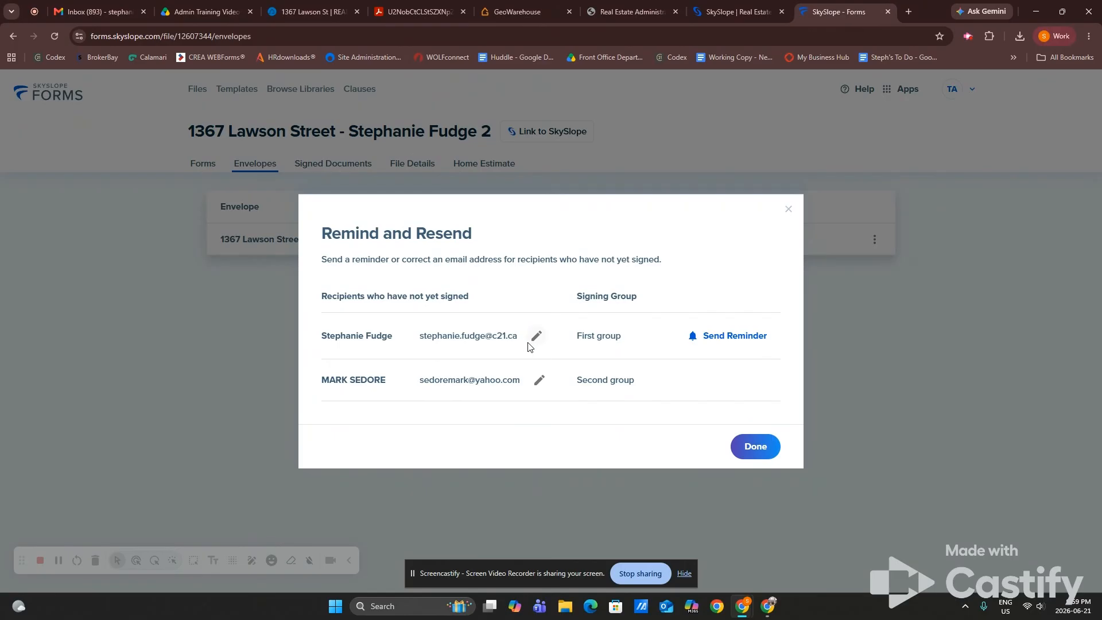
left_click(539, 339)
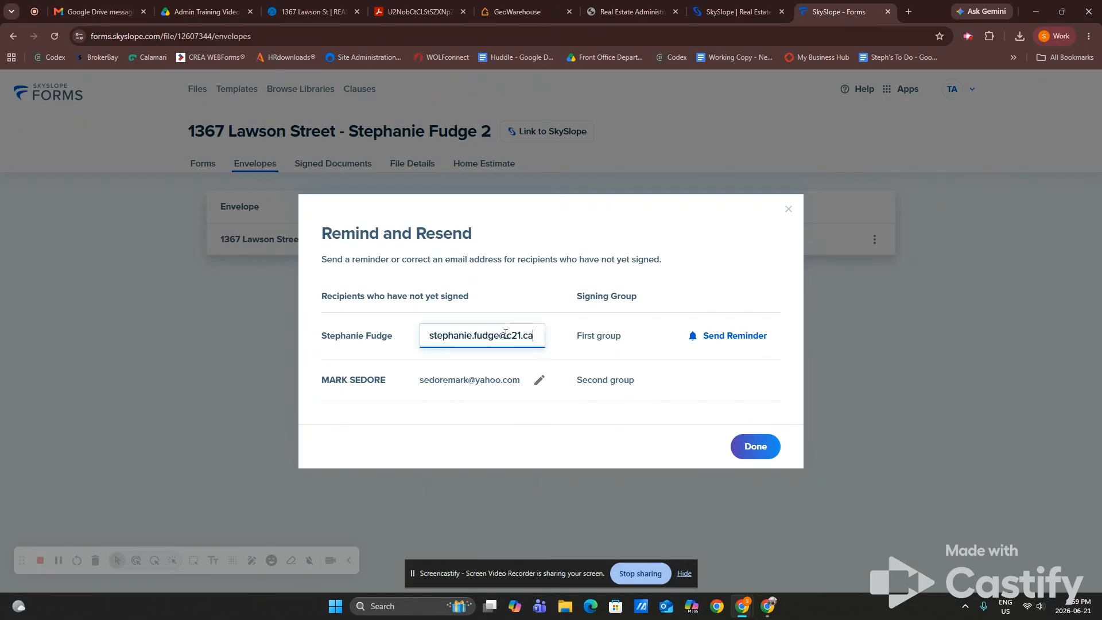
type("entury")
key("Right")
key("Right")
key("Right")
key("Right")
key("Right")
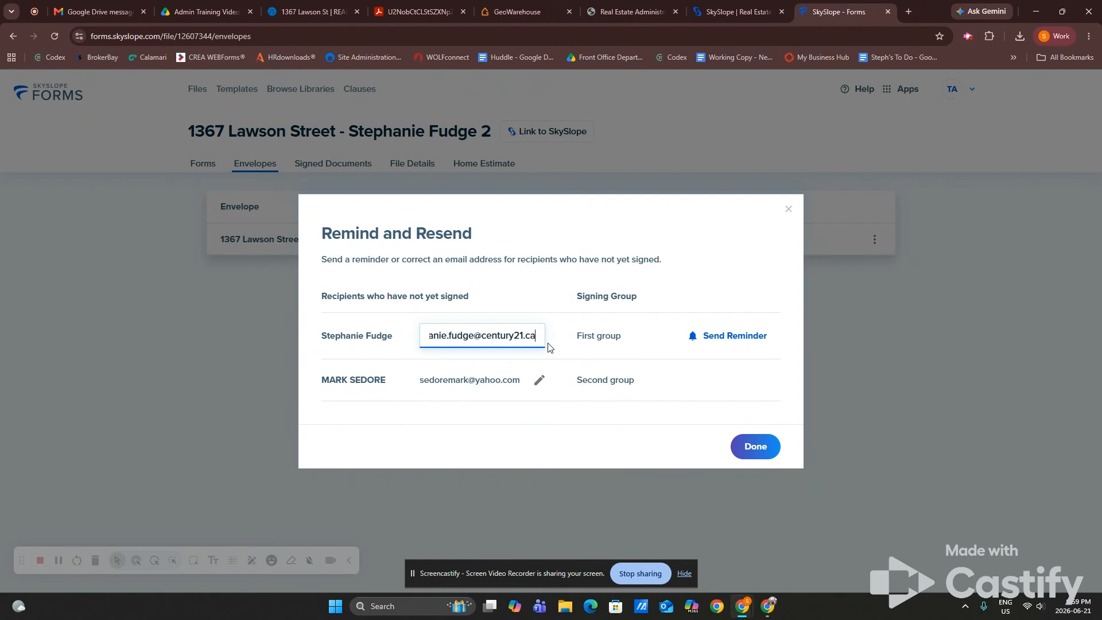
key("Right")
key("Right")
key("Right")
key("Right")
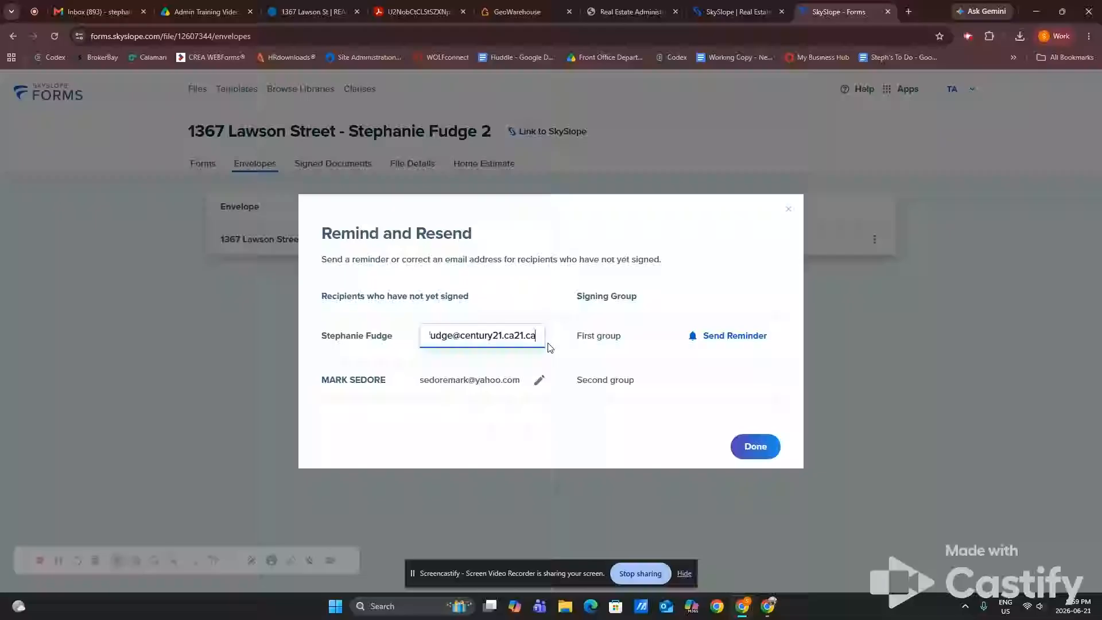
key("BackSpace")
key("BackSpace")
key("BackSpace")
key("BackSpace")
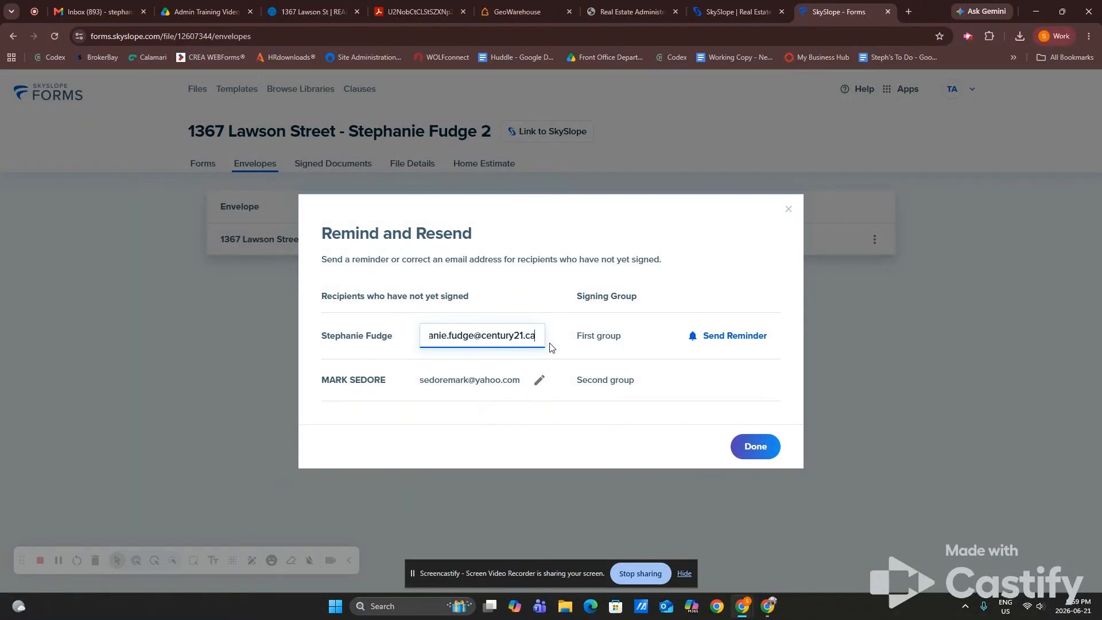
left_click(764, 450)
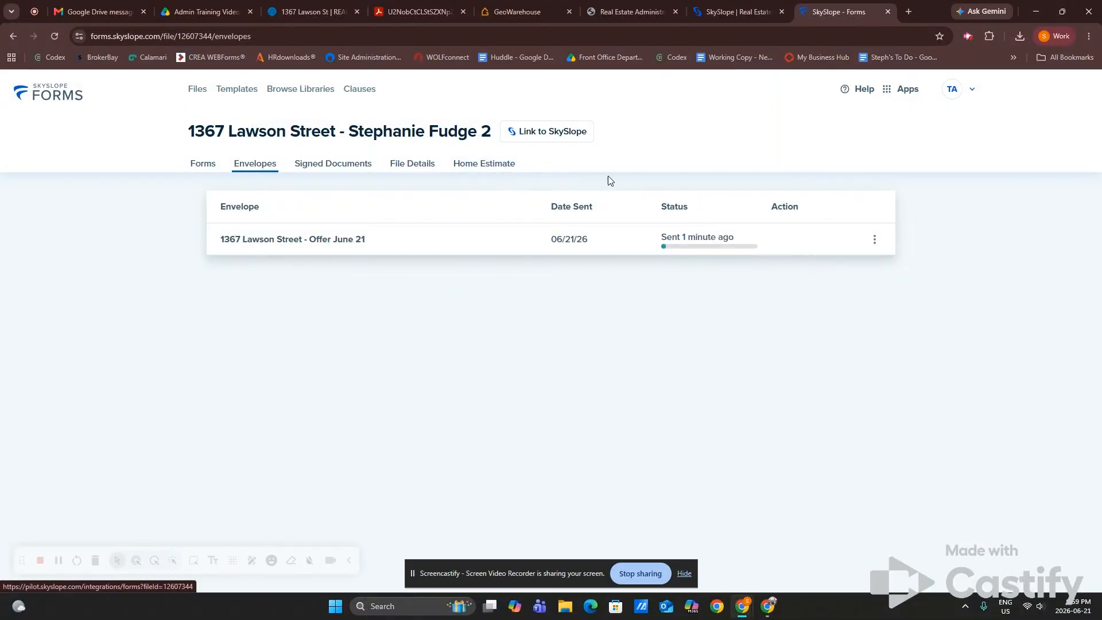
left_click(969, 38)
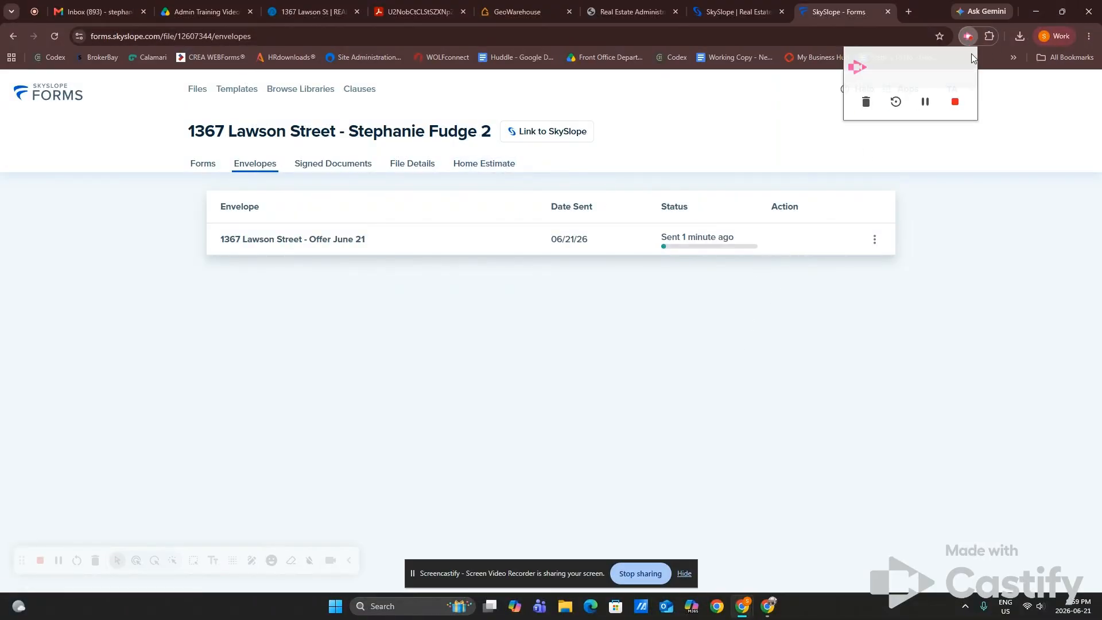